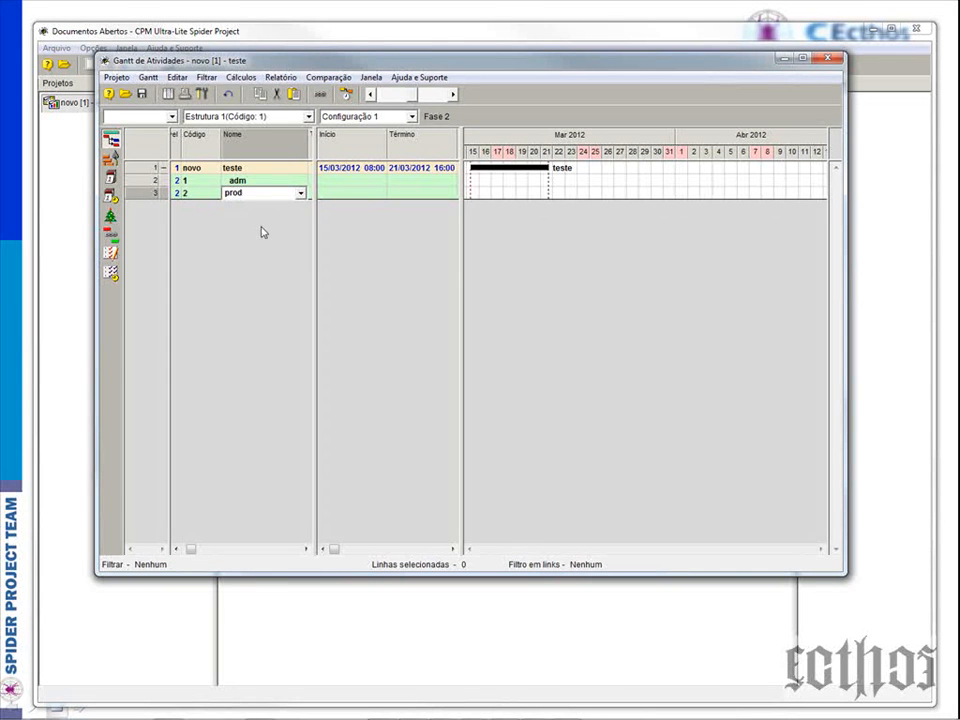
- Finish naming the second phase prod and add three new sub-phases under the adm phase
key(Return)
click(139, 184)
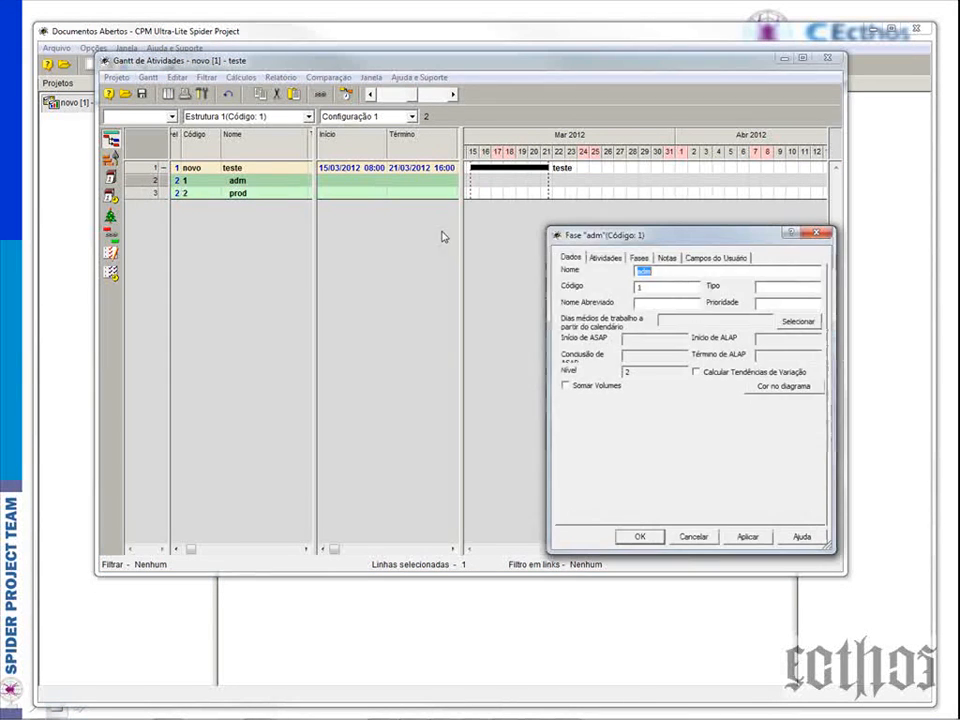
click(638, 257)
click(808, 279)
click(808, 279)
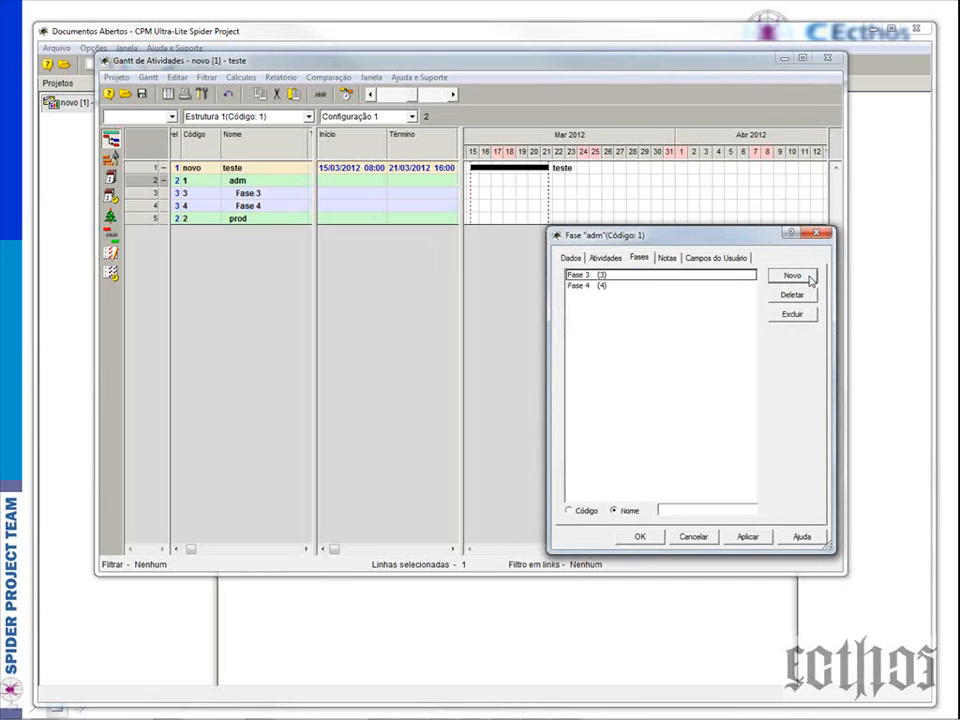
click(808, 279)
click(640, 536)
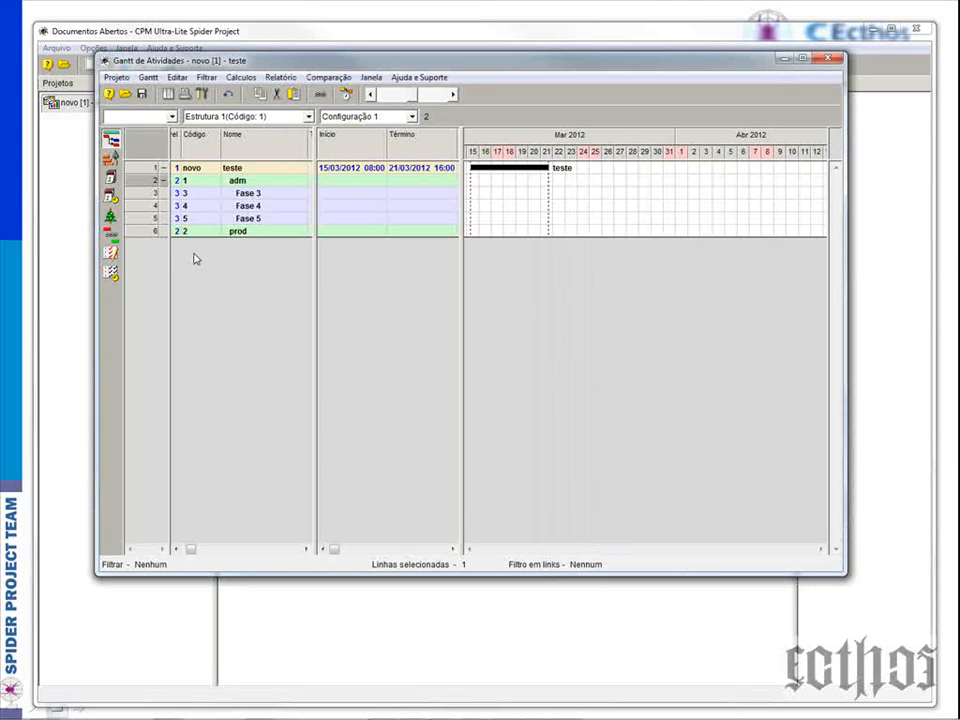
- Add eight new sub-phases under the prod phase
click(143, 234)
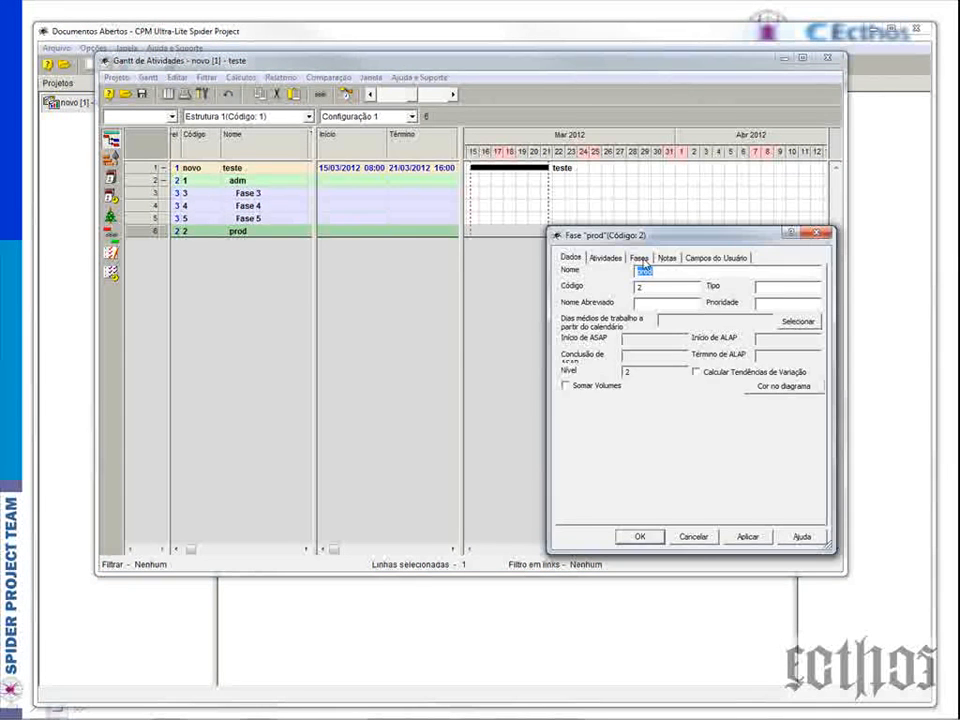
click(638, 257)
click(788, 278)
click(790, 277)
click(790, 277)
click(790, 277)
click(790, 277)
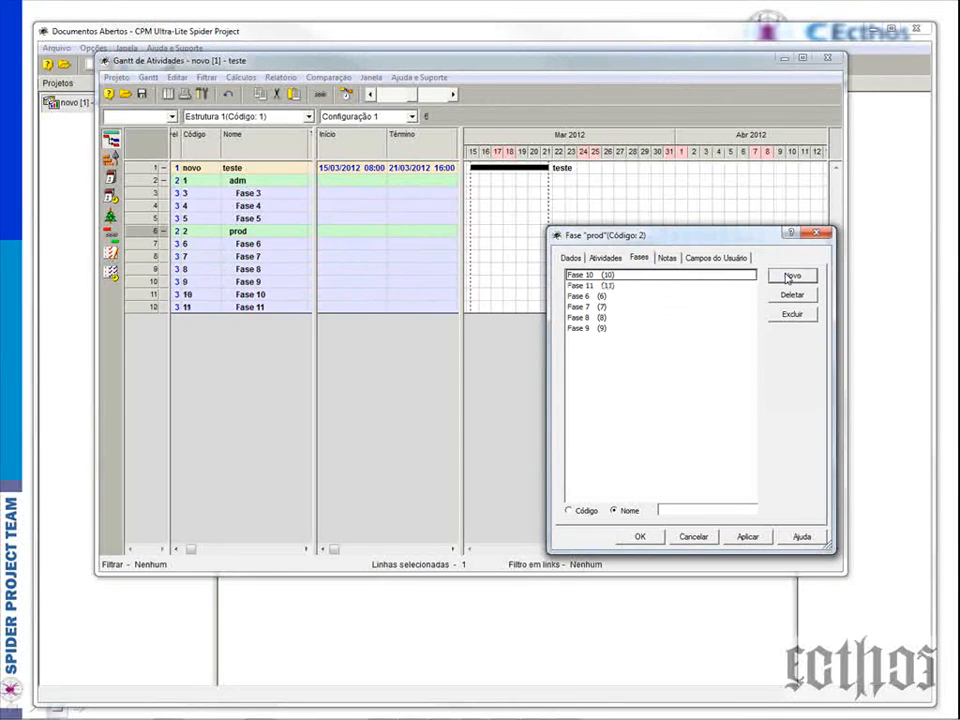
click(790, 277)
click(790, 277)
click(790, 277)
click(640, 537)
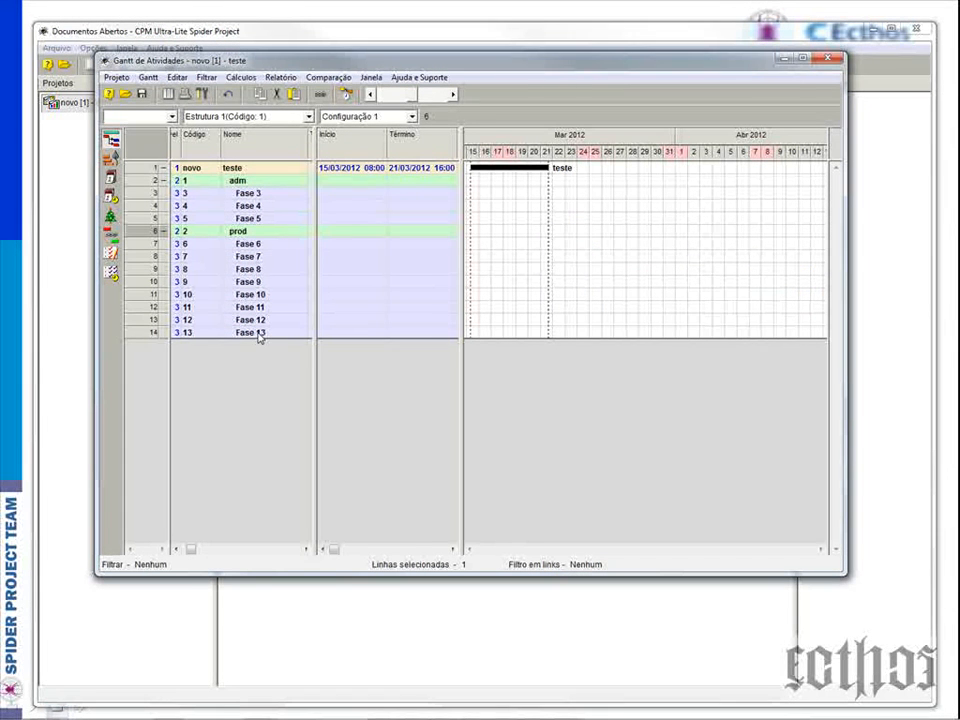
- Rename the project's main work breakdown structure as "EAP - por produção"
drag(313, 218, 400, 220)
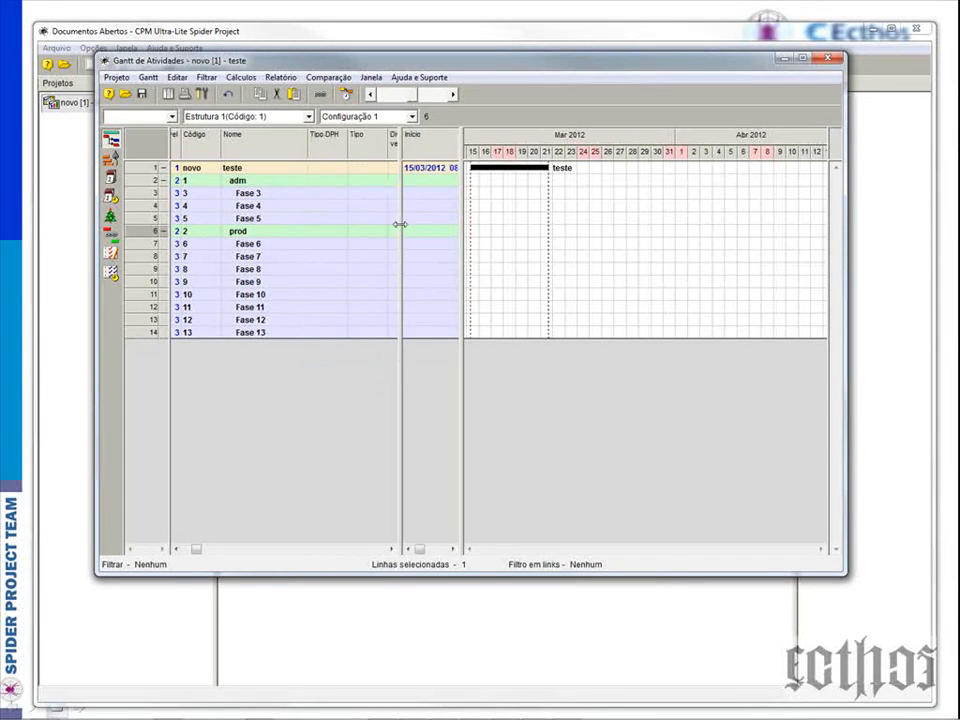
click(117, 78)
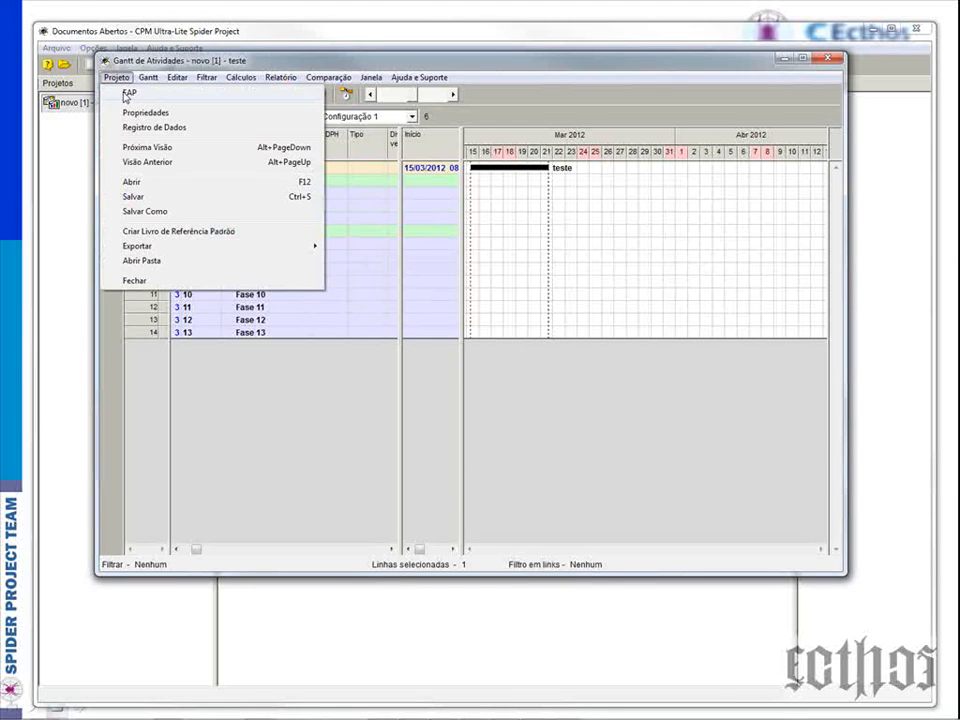
click(126, 93)
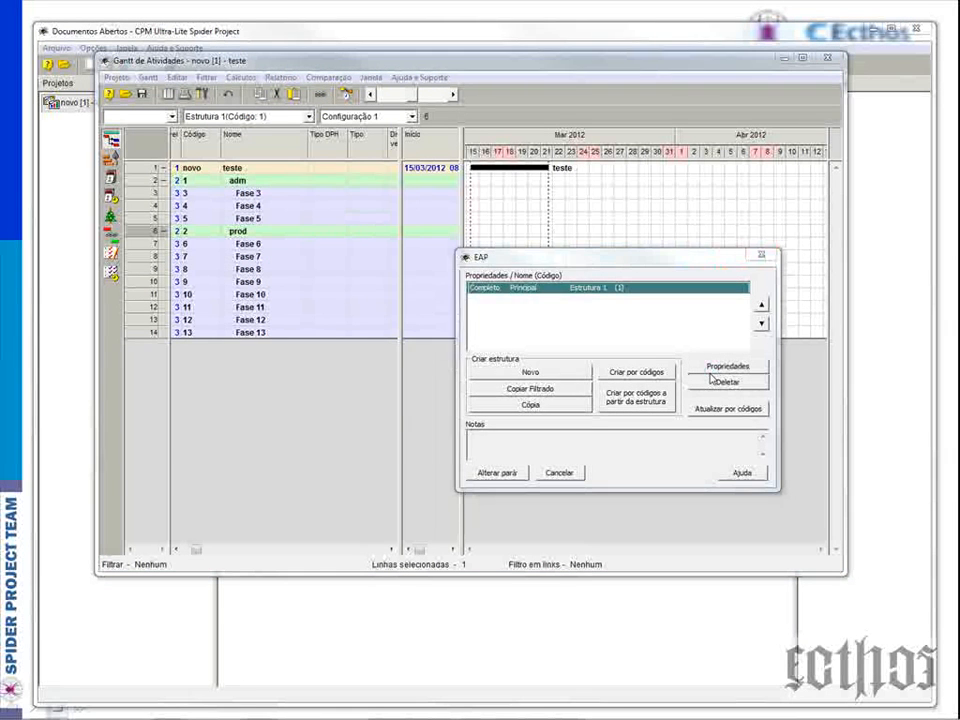
click(712, 372)
text(EAP - p)
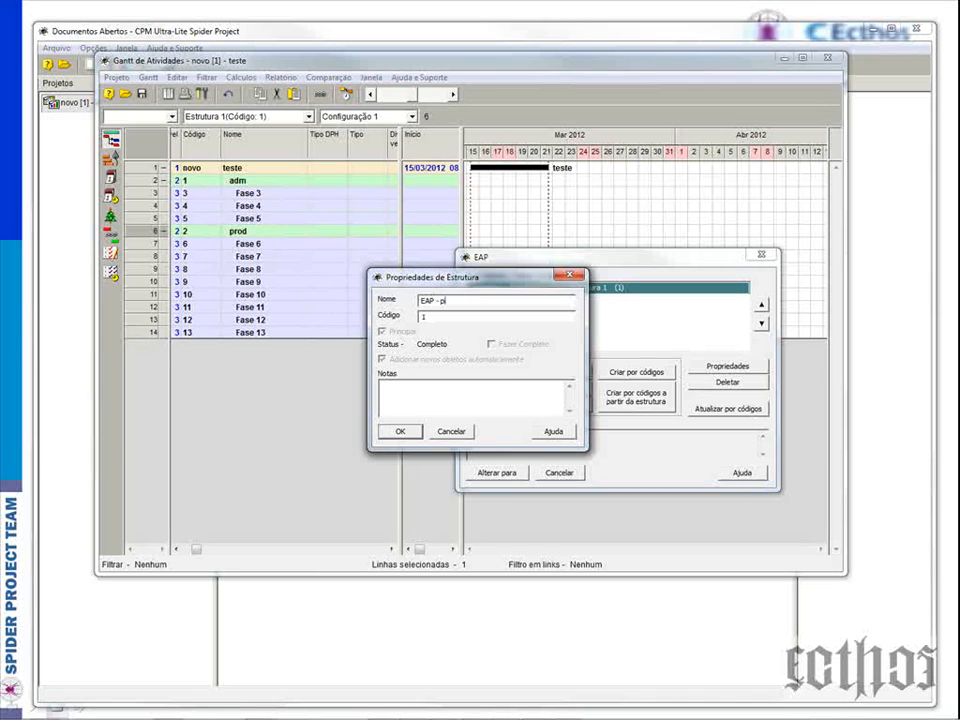
text(ro)
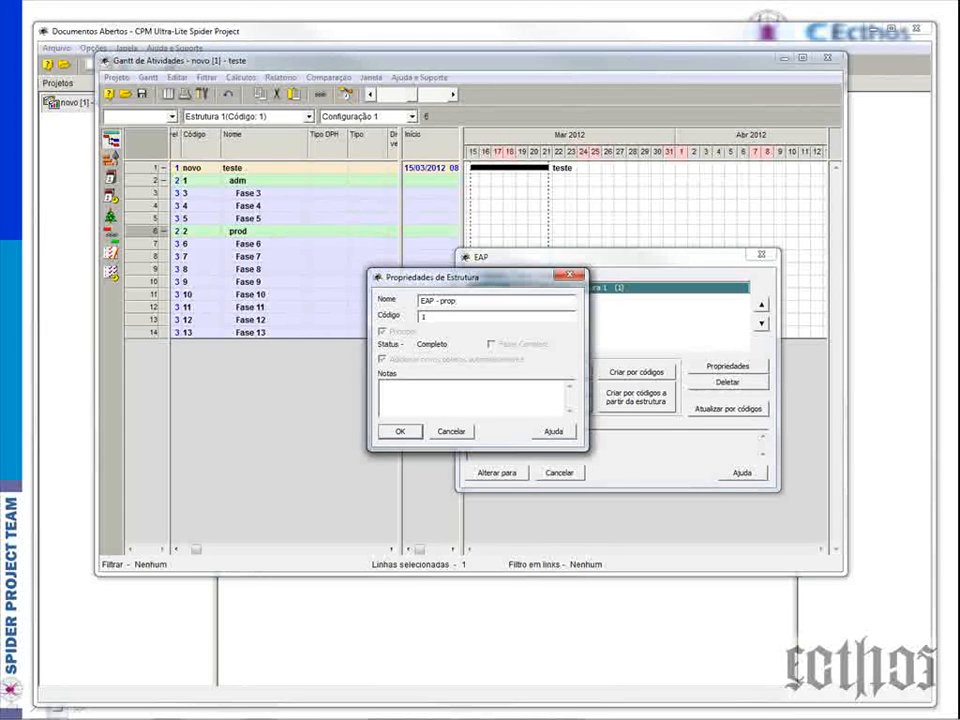
text(produção)
click(405, 432)
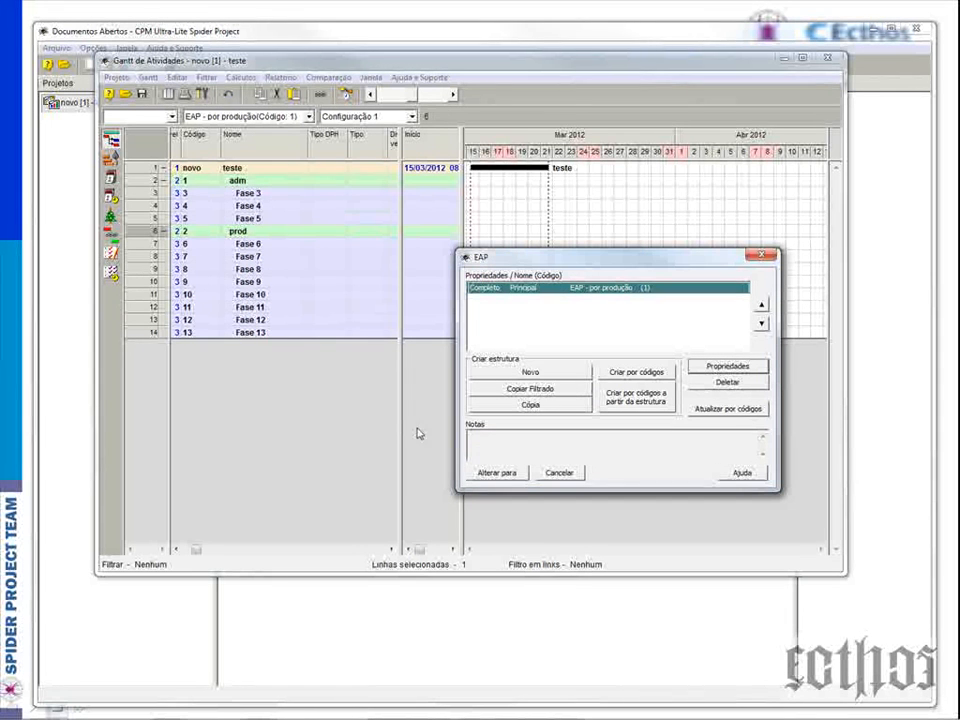
click(559, 473)
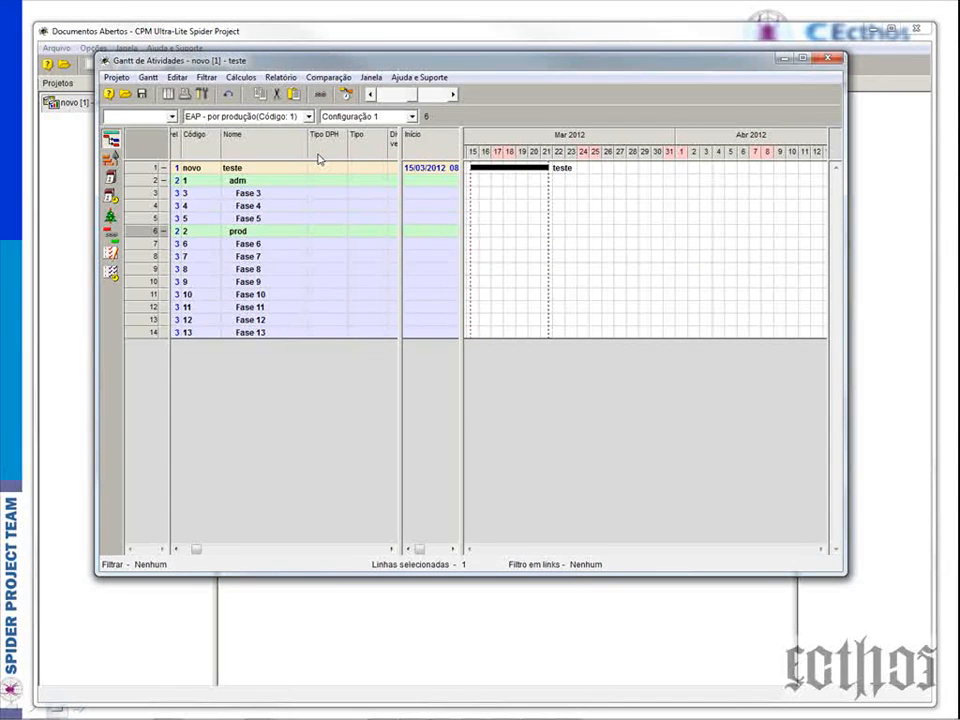
- Create a user-defined text field named CBS01 directly after the Nome column
click(281, 194)
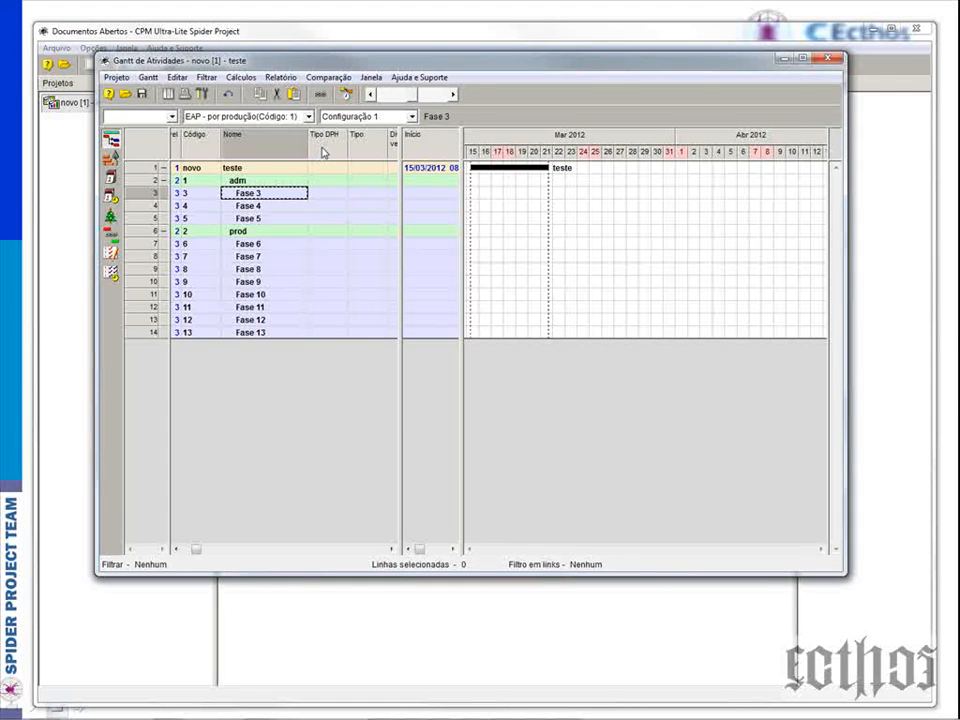
right_click(323, 151)
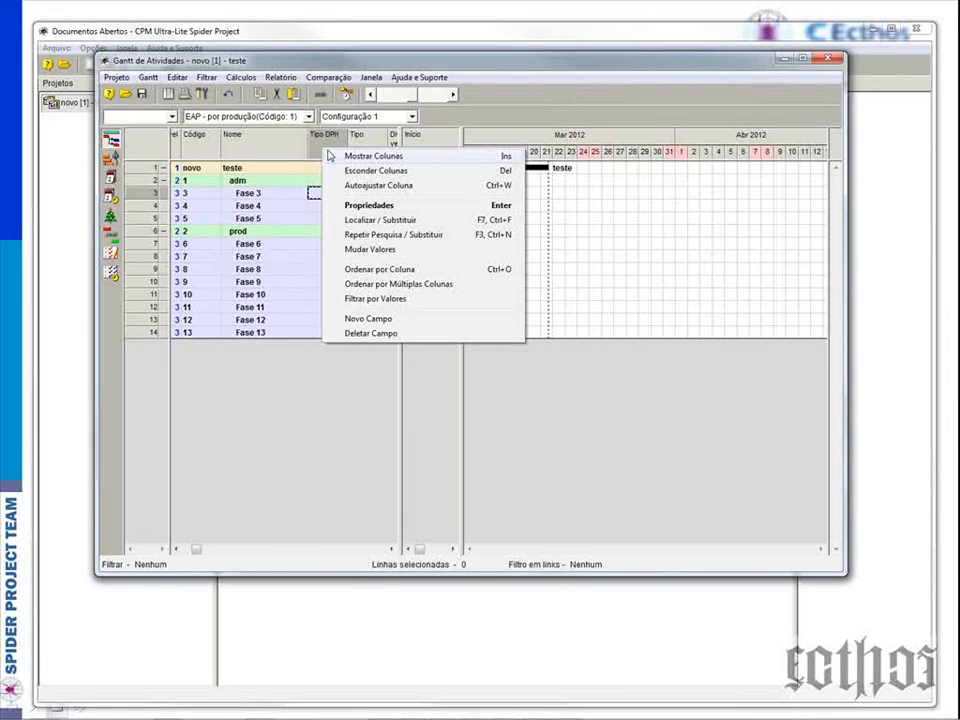
click(352, 319)
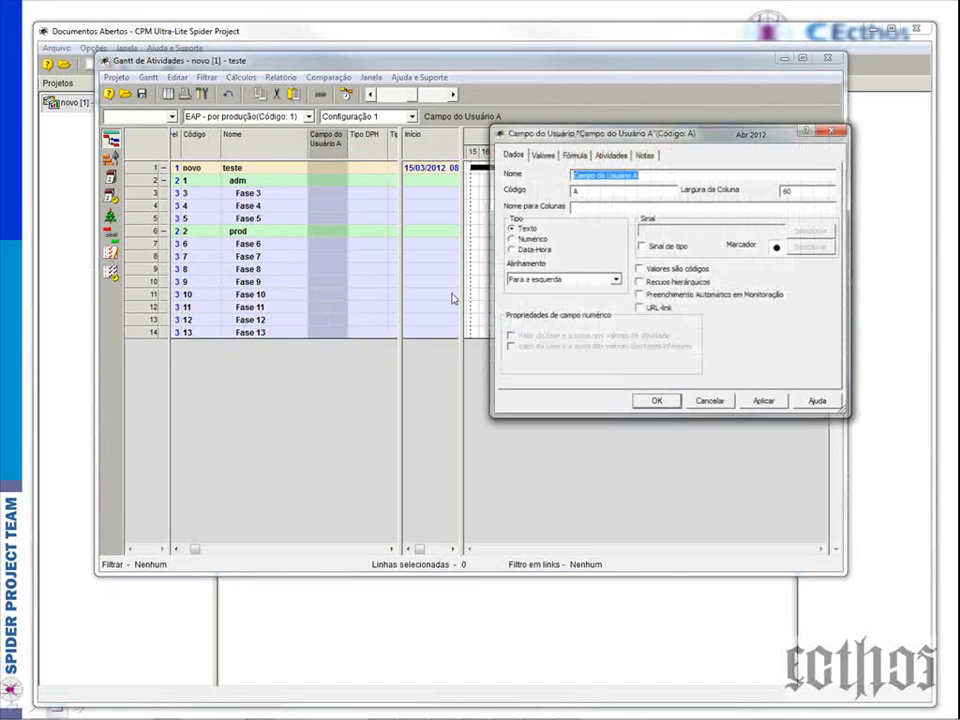
text(C)
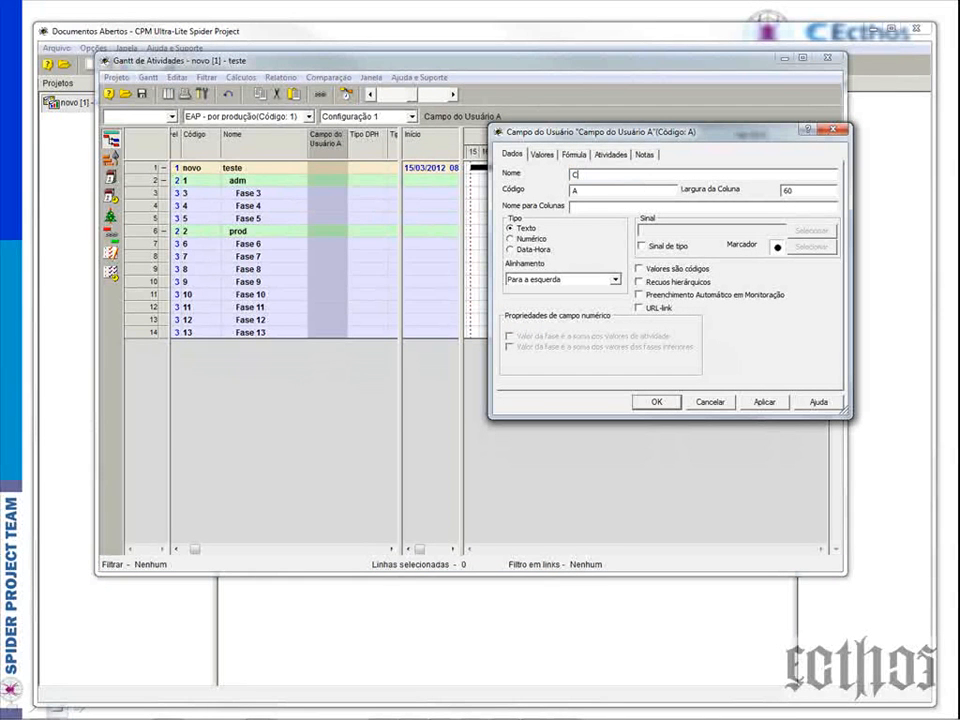
text(BS01)
click(656, 403)
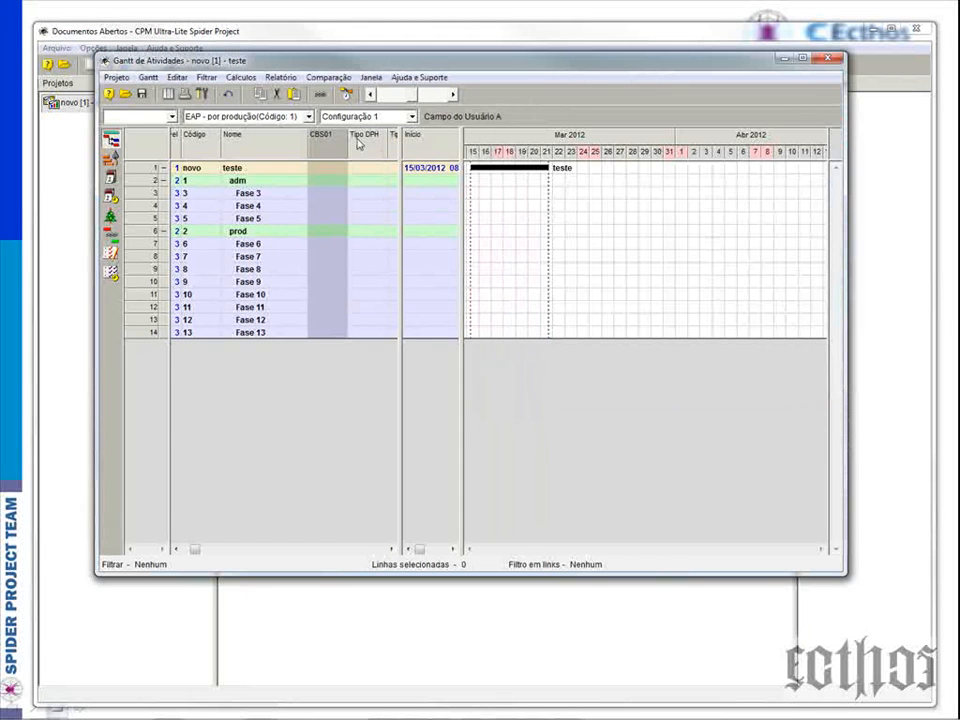
- Create a second user-defined text field named CBS02 next to CBS01
right_click(360, 135)
click(388, 310)
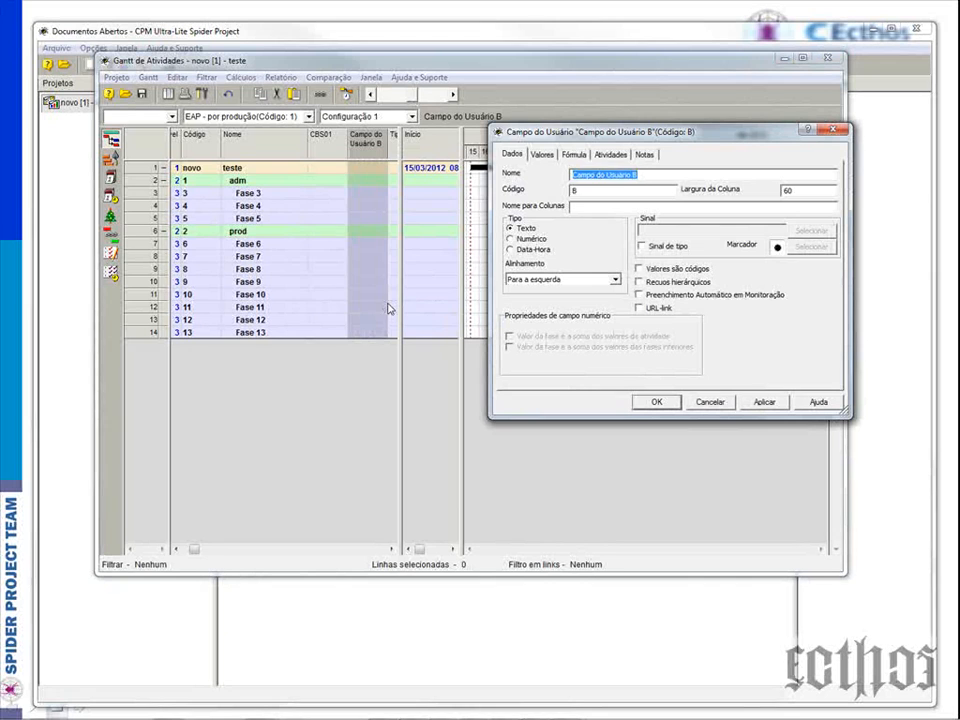
text(CB)
text(S03)
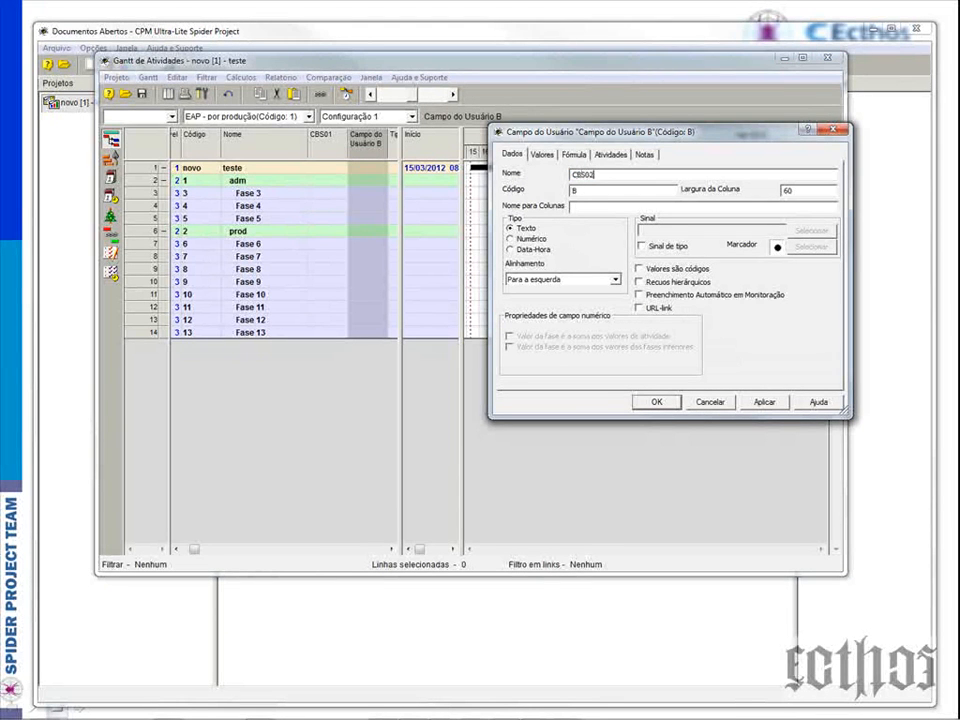
key(Return)
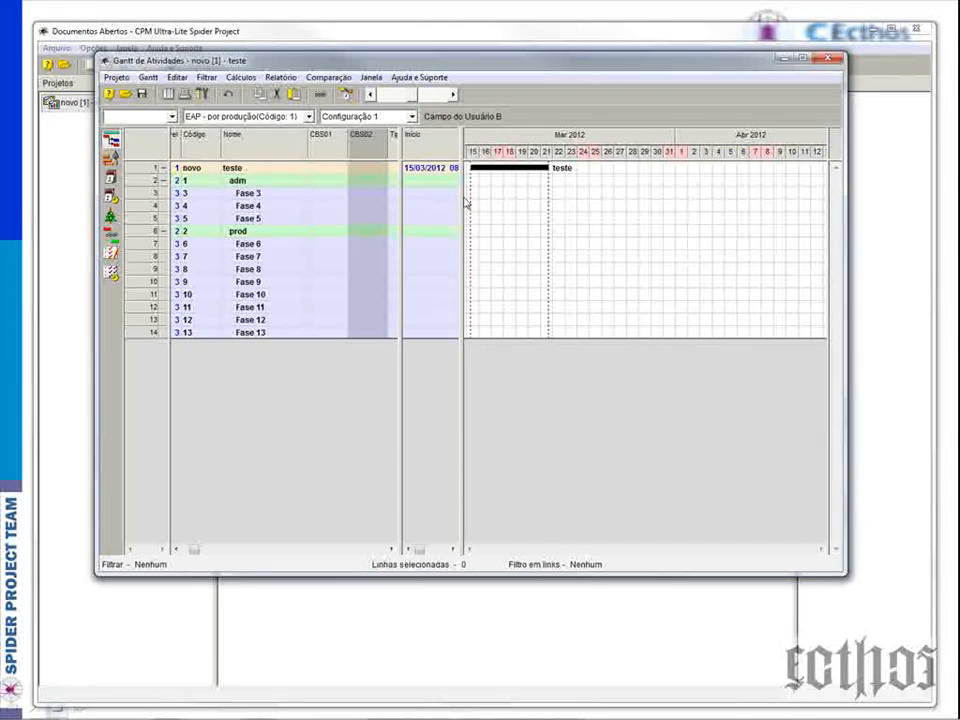
- Widen the dates table to expose the duration columns and end the names table just after CBS02
drag(460, 198, 630, 195)
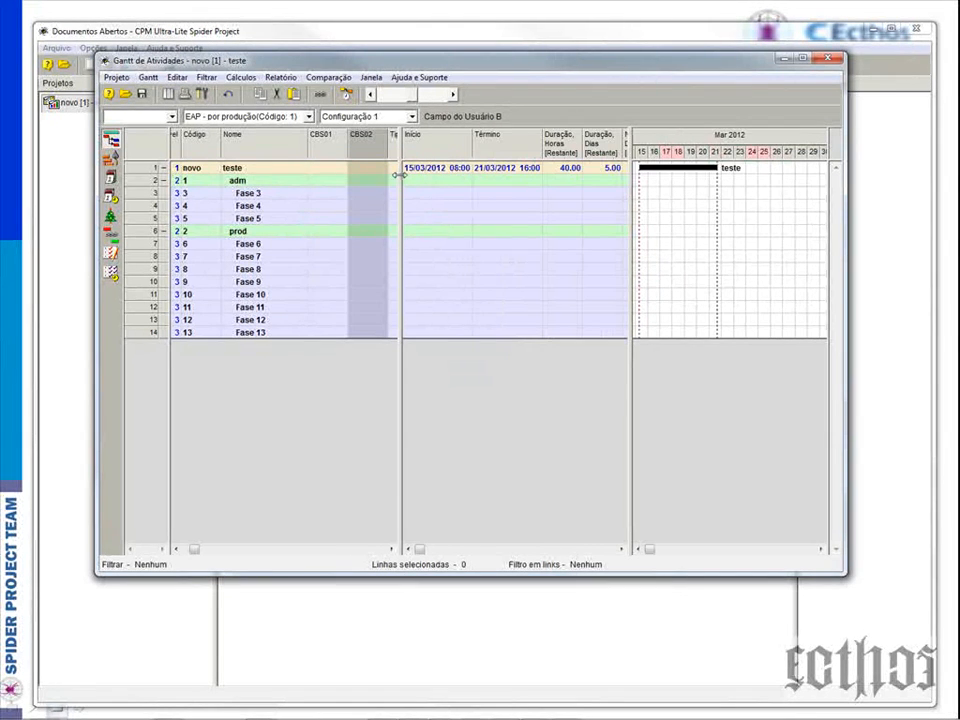
drag(399, 175, 390, 175)
right_click(422, 142)
click(447, 154)
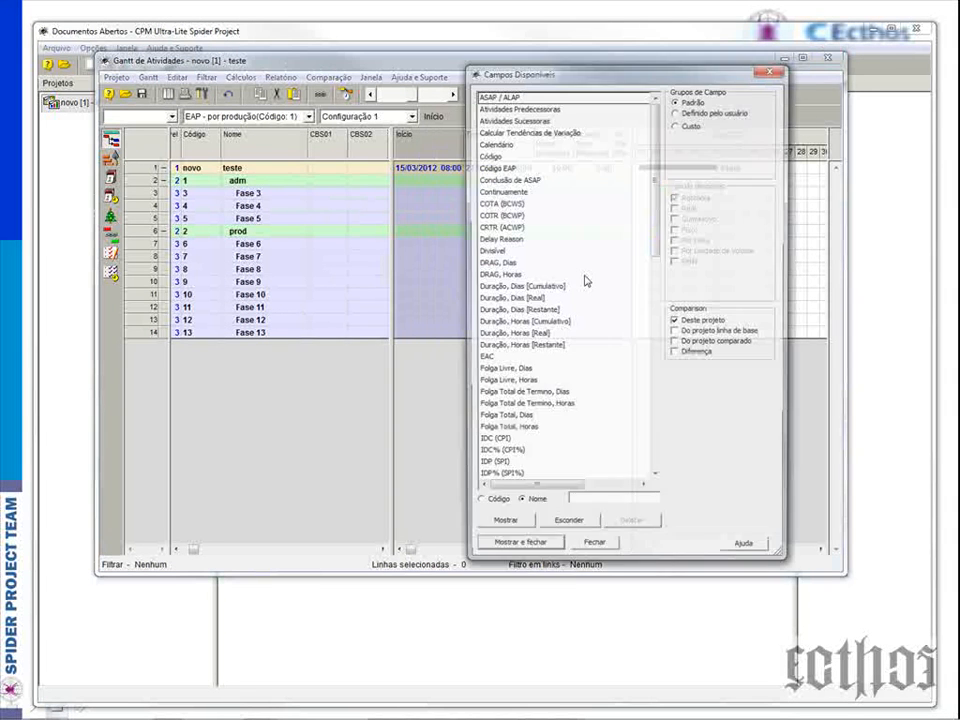
click(770, 73)
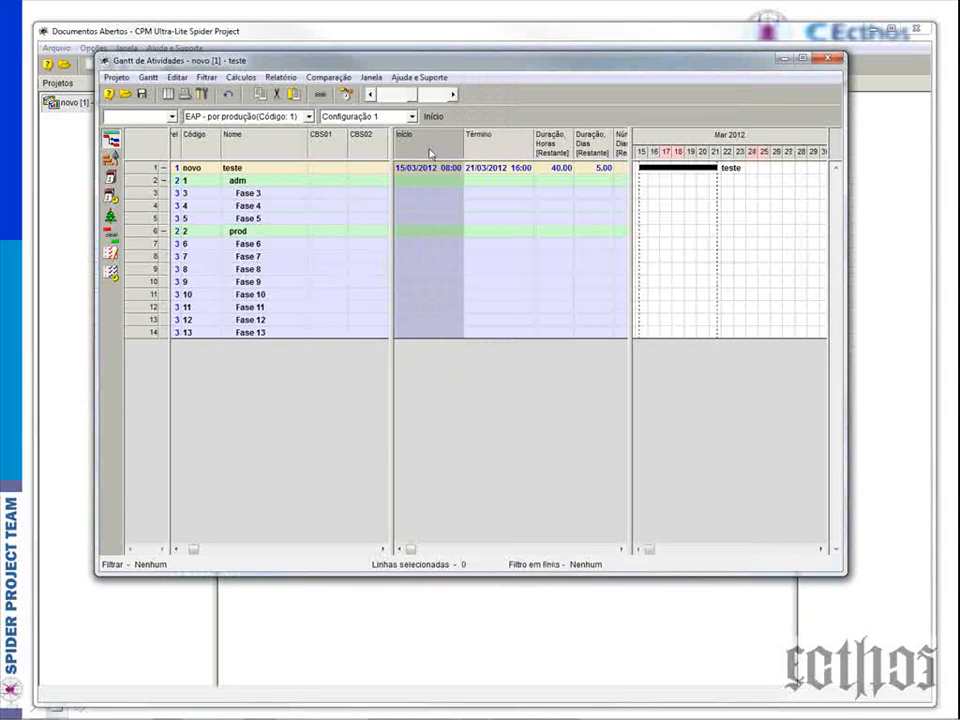
- Create a user-defined text field named OBS01 before the Início column
right_click(430, 152)
click(462, 323)
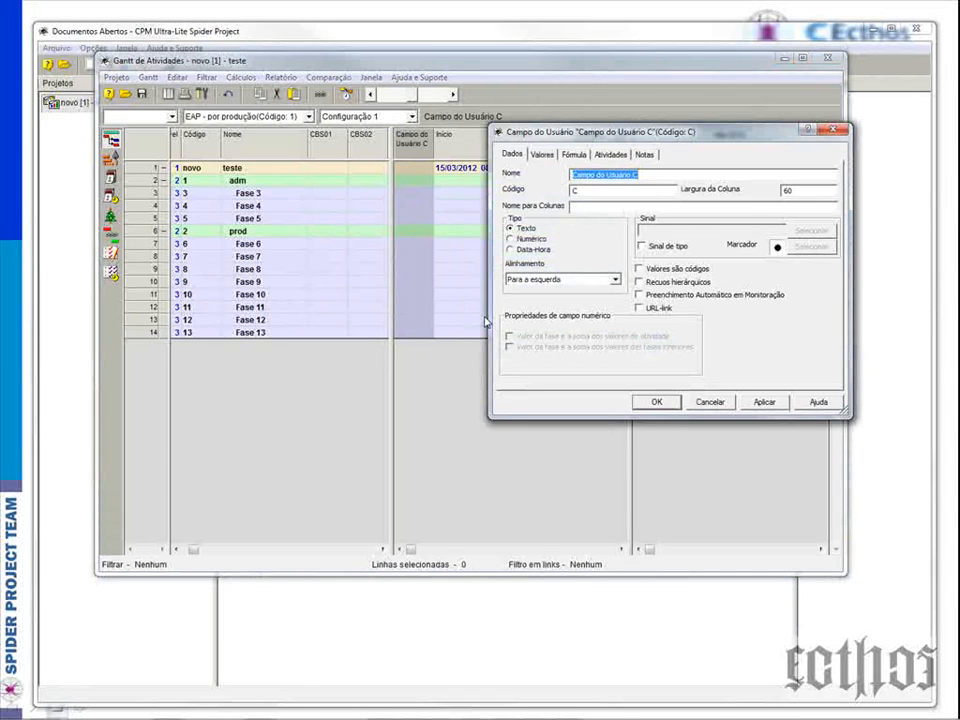
text(OB)
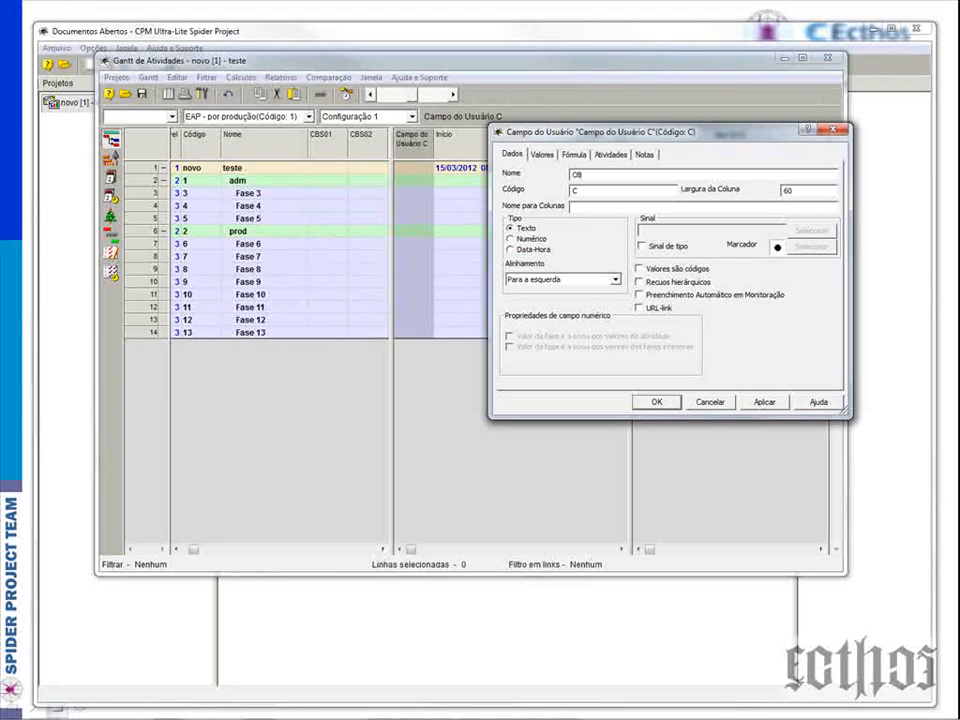
text(S01)
click(652, 401)
- Create a text field named OBS02 before the Início column and extend the dates table over the Gantt chart area
right_click(467, 143)
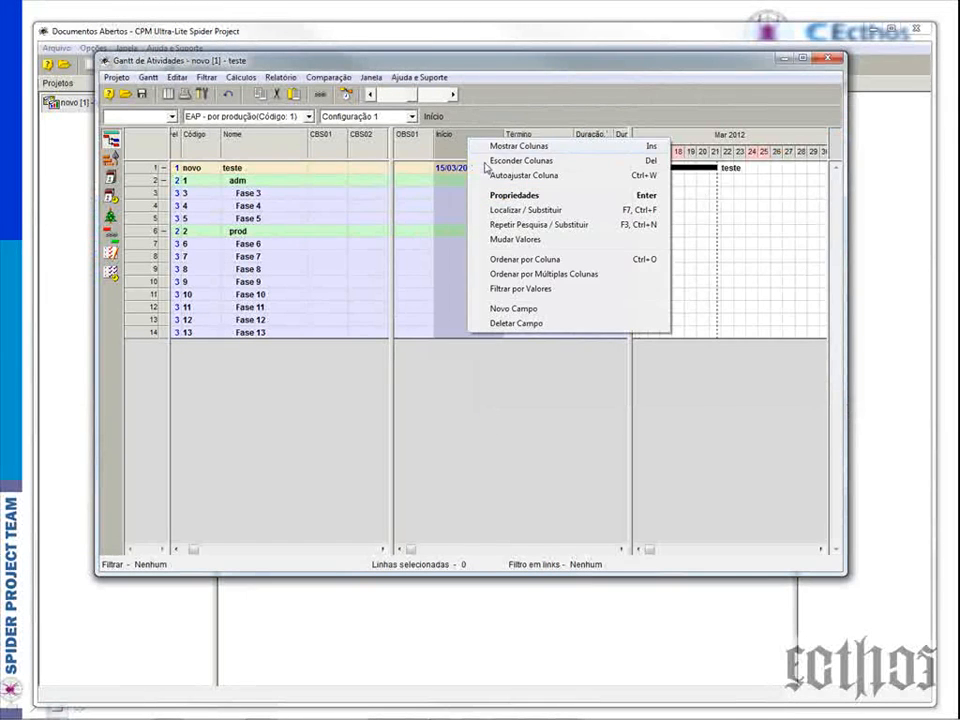
click(505, 307)
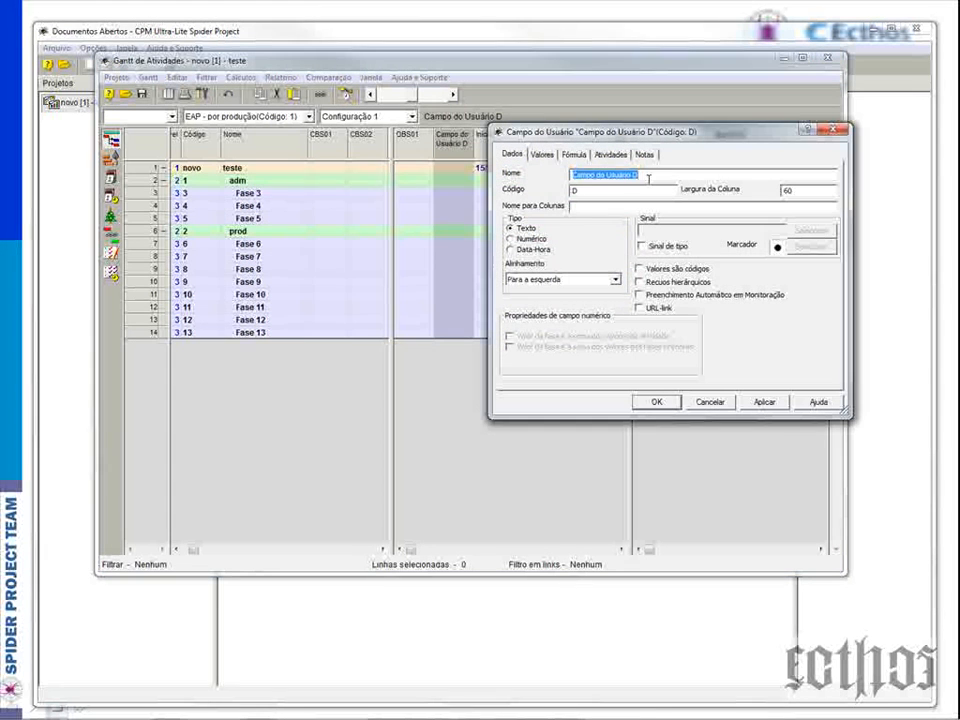
text(OBS02)
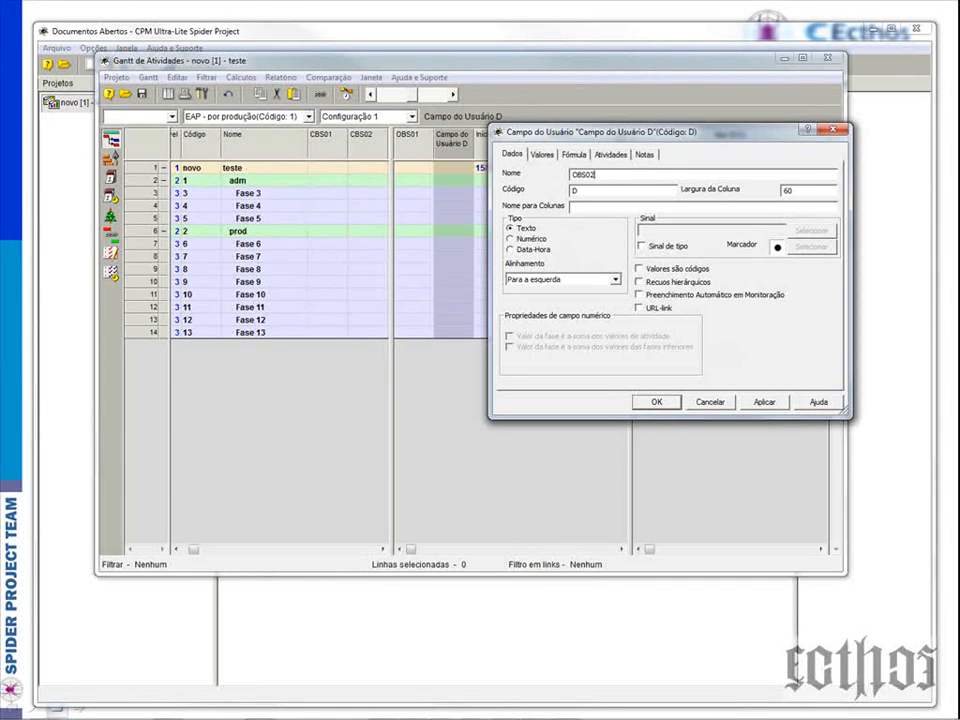
click(652, 401)
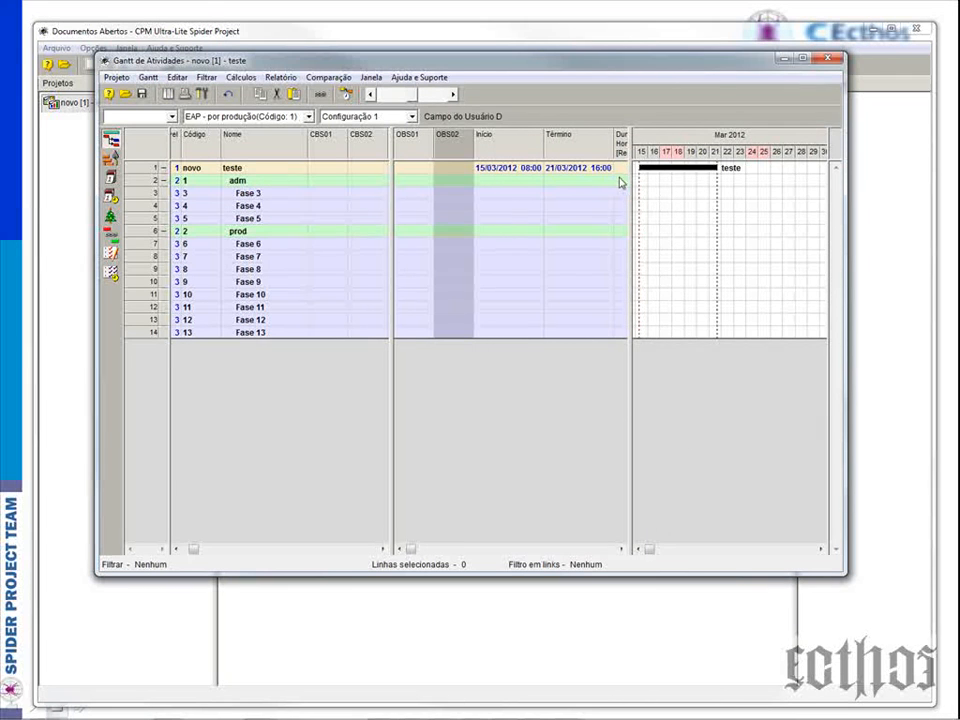
drag(628, 176, 677, 171)
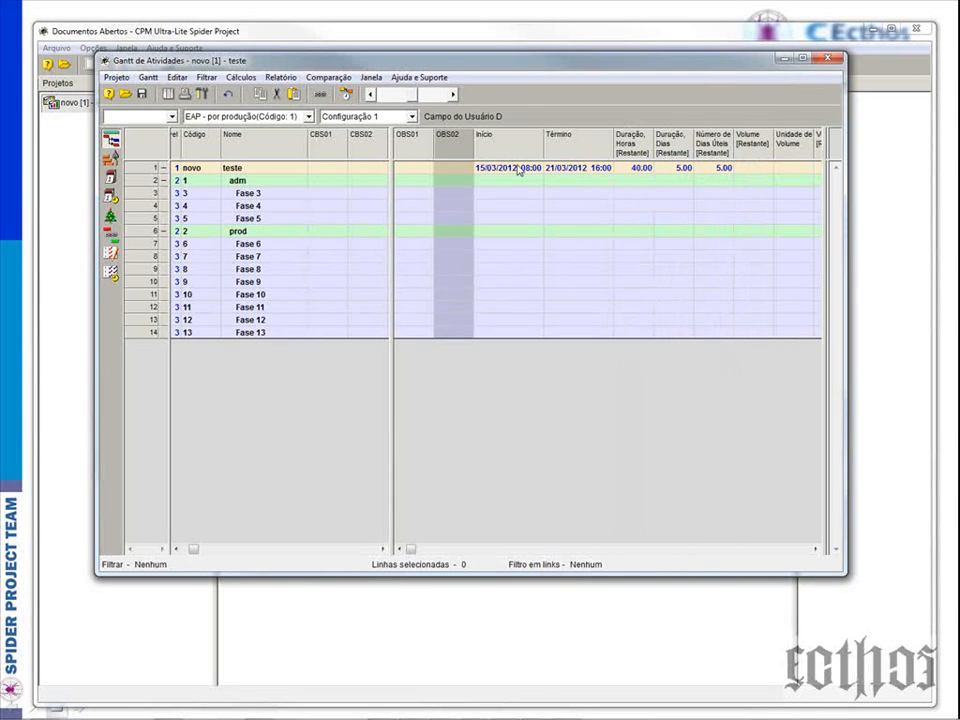
click(255, 193)
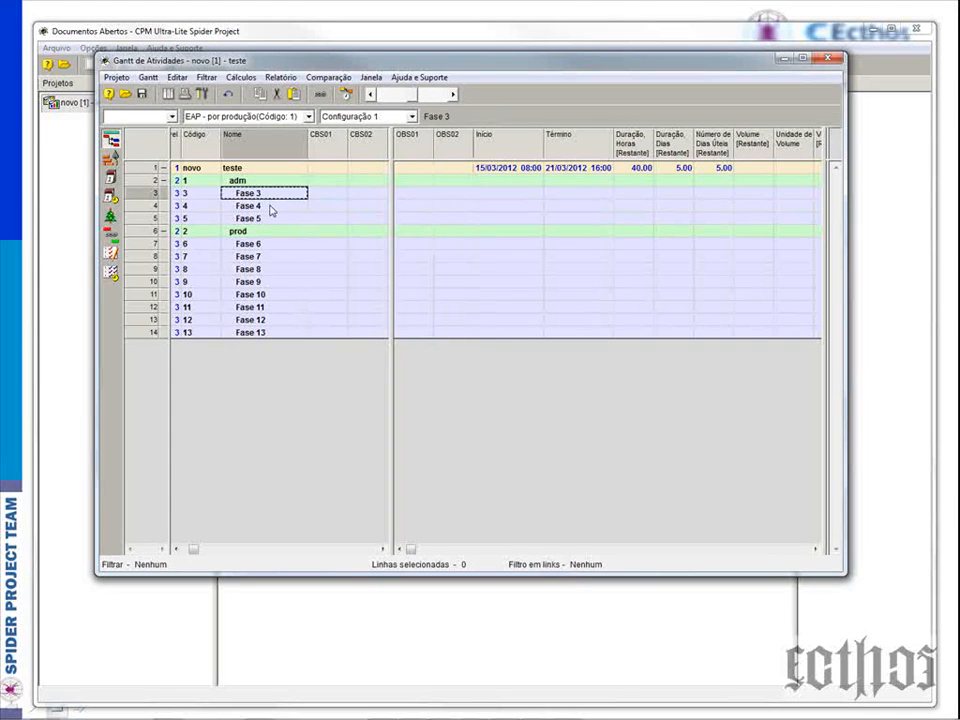
click(262, 206)
click(268, 219)
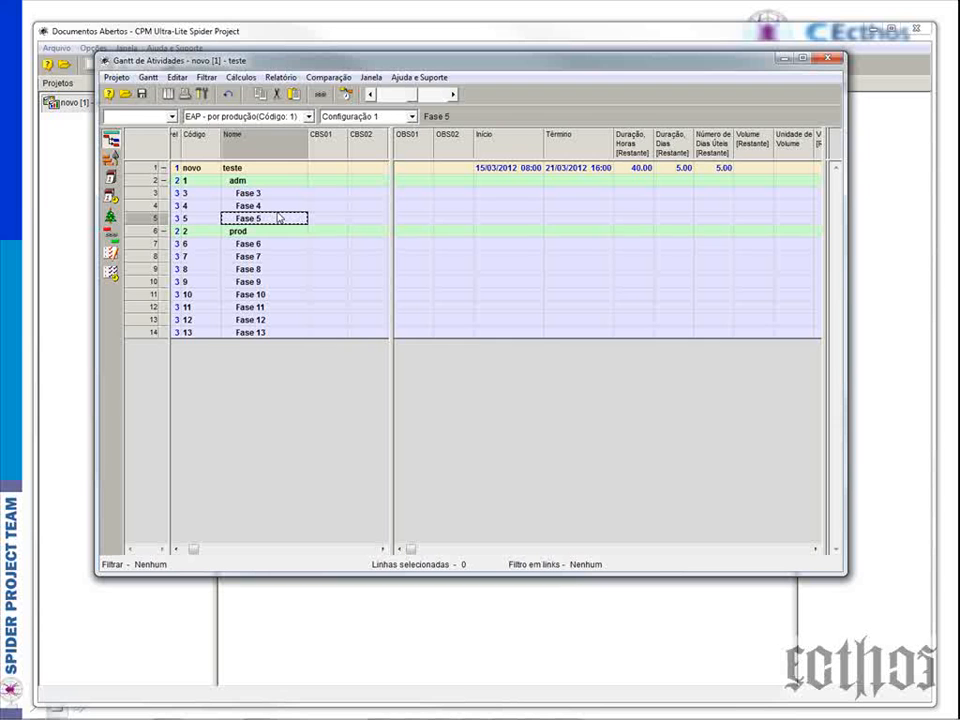
- Enter the CBS01 code 45000 for Fase 3 and Fase 4 under the adm phase
click(329, 194)
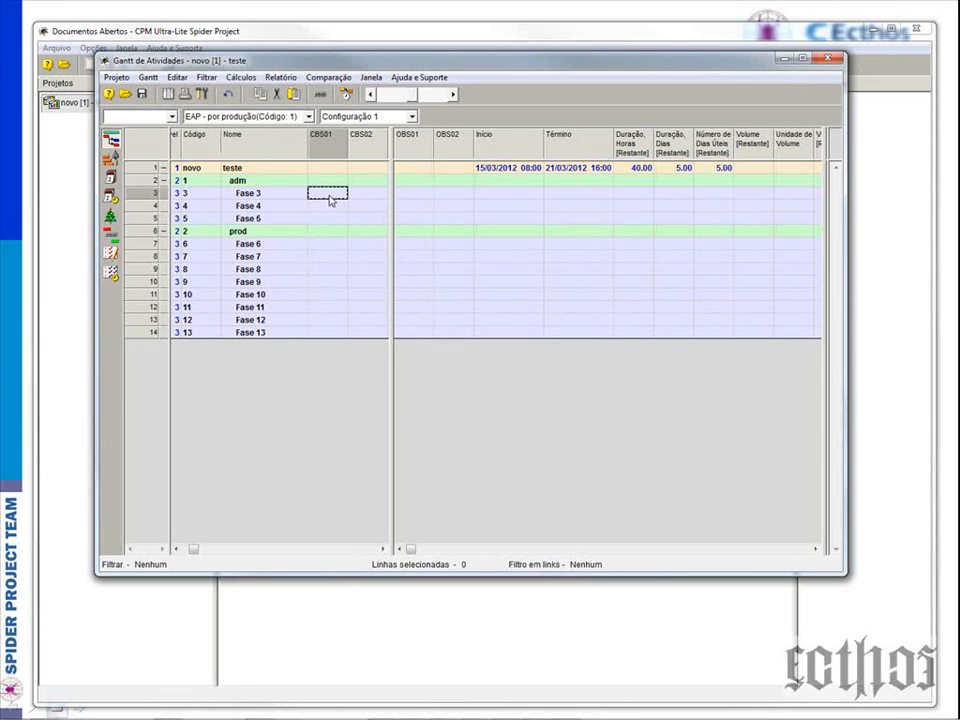
text(45)
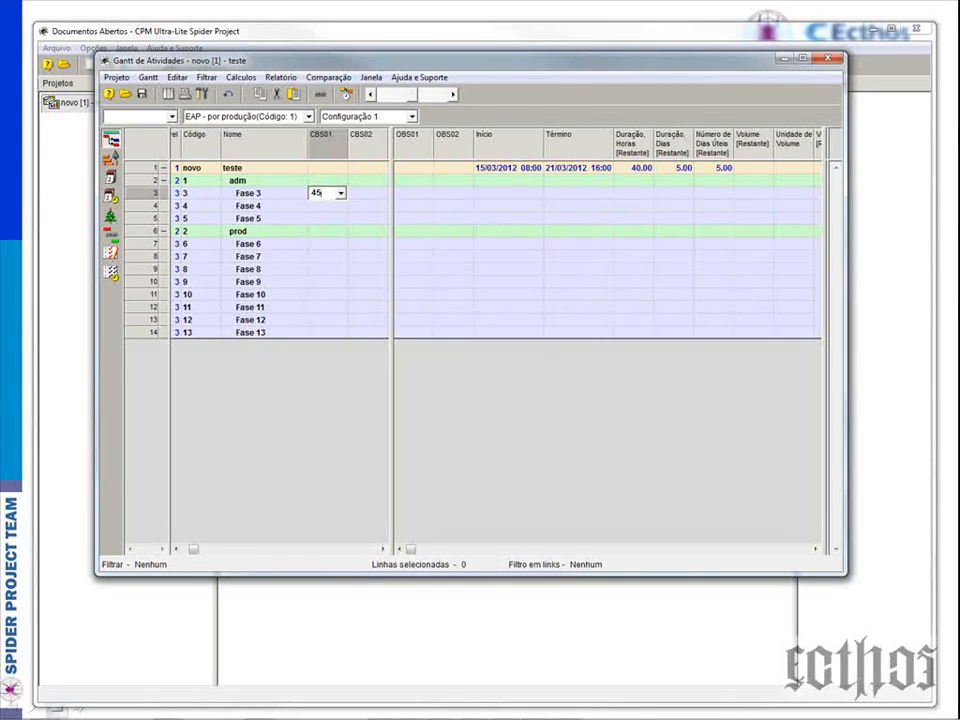
text(000)
click(332, 215)
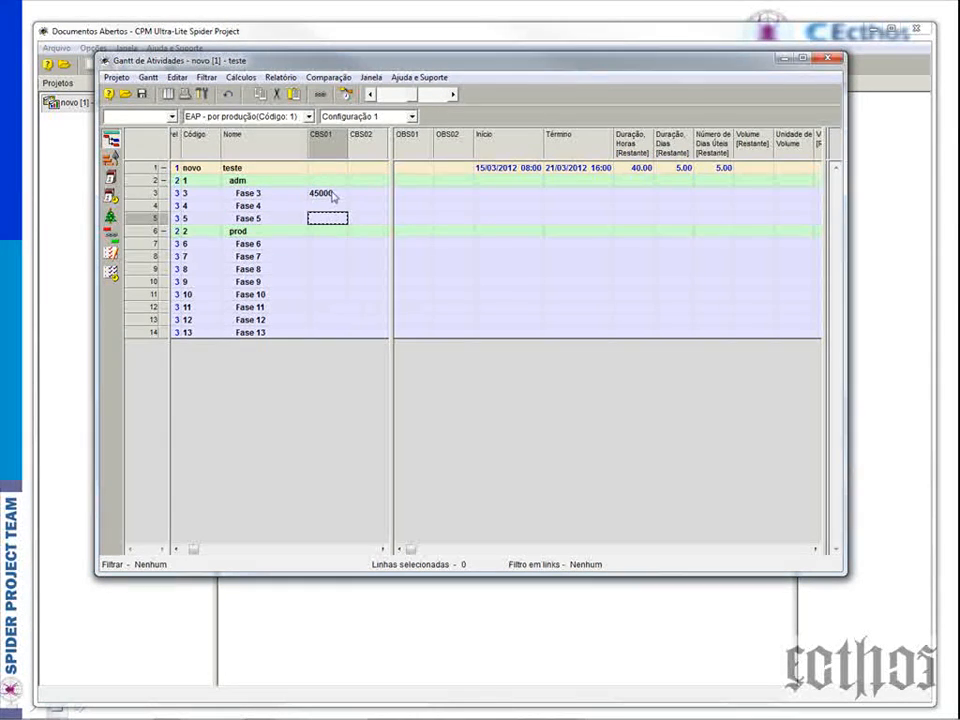
click(333, 191)
key(Down)
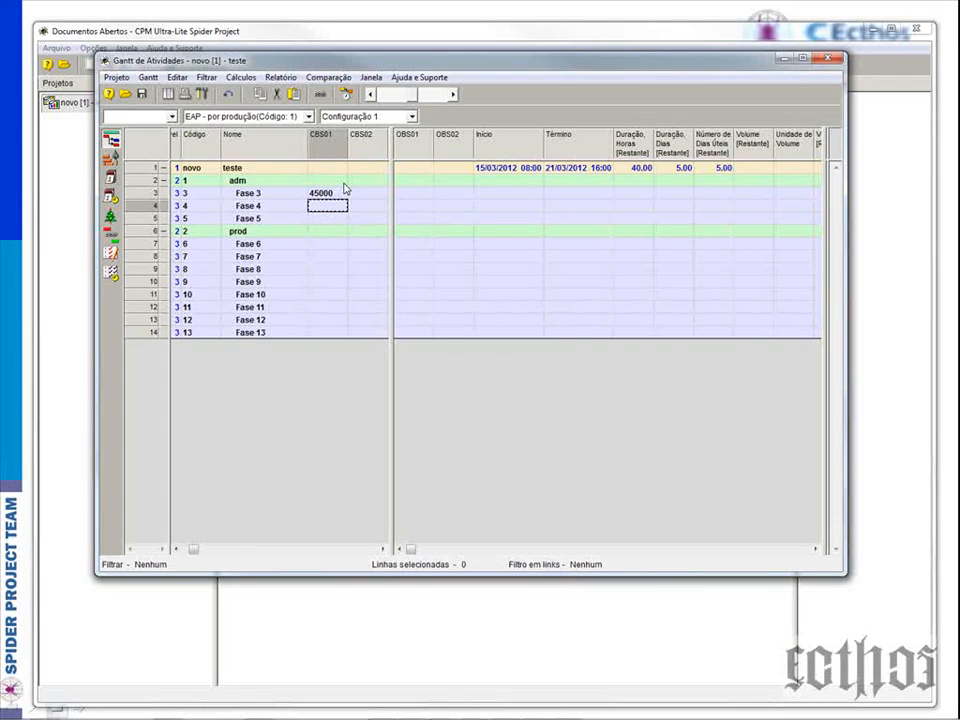
text(45000)
- Fill in the CBS01 code 45000 for Fase 6 through Fase 11 under the prod phase
key(Down)
key(Down)
key(Down)
text(45000)
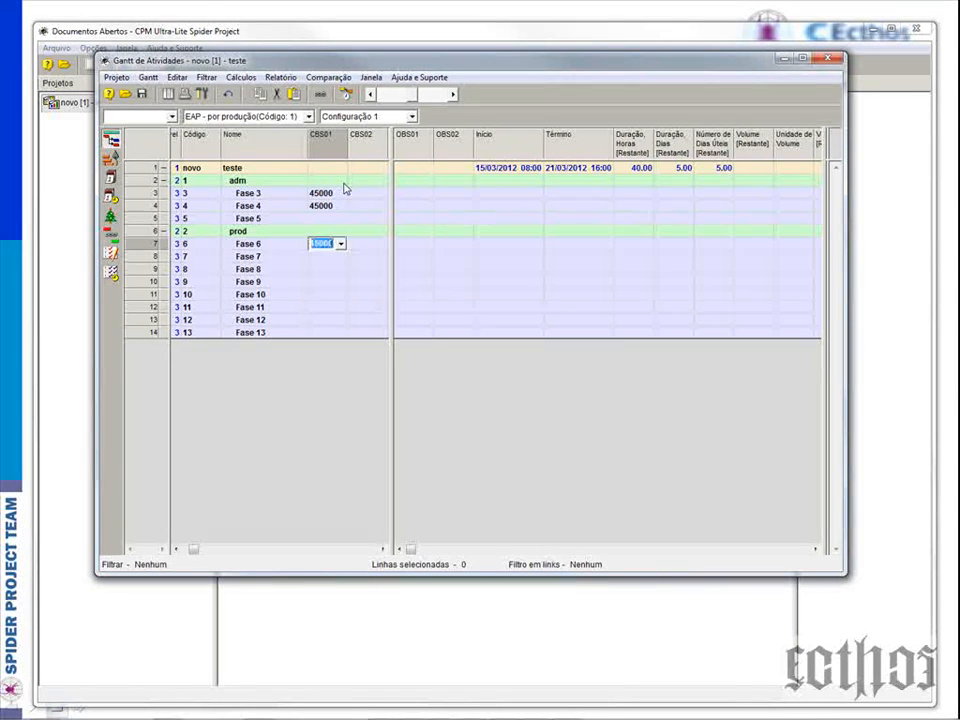
key(Down)
text(45000)
key(Down)
key(ctrl+v)
key(Down)
key(ctrl+v)
key(Down)
key(ctrl+v)
key(Down)
key(ctrl+v)
key(Down)
- Set the CBS01 code of Fase 5 to 55000
key(Up)
key(Up)
key(Up)
key(Up)
key(Up)
key(Up)
key(Up)
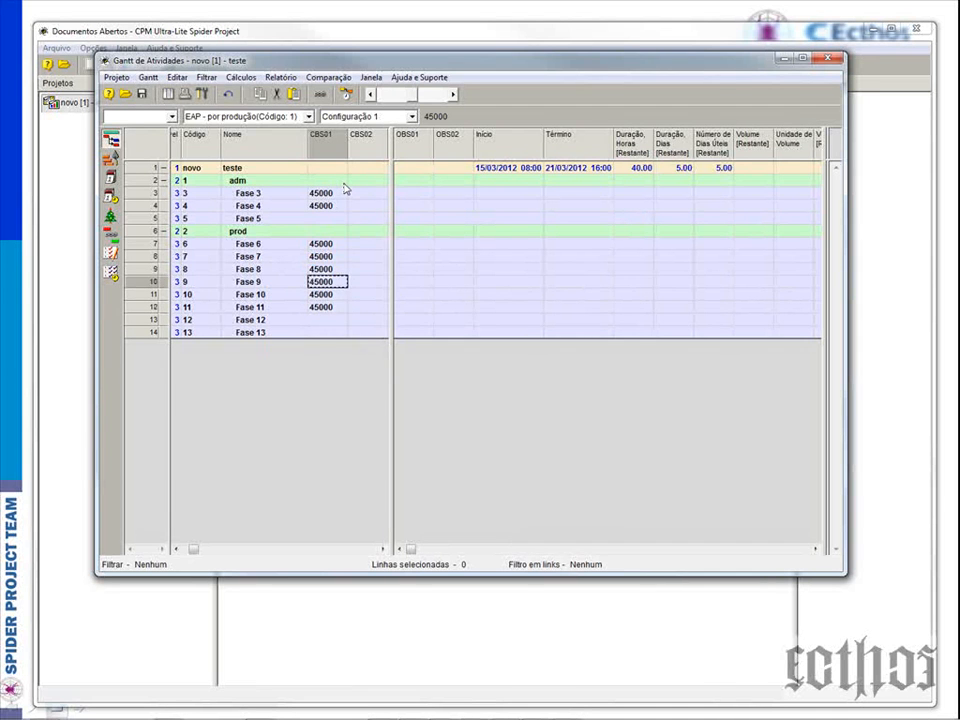
key(Up)
text(5500)
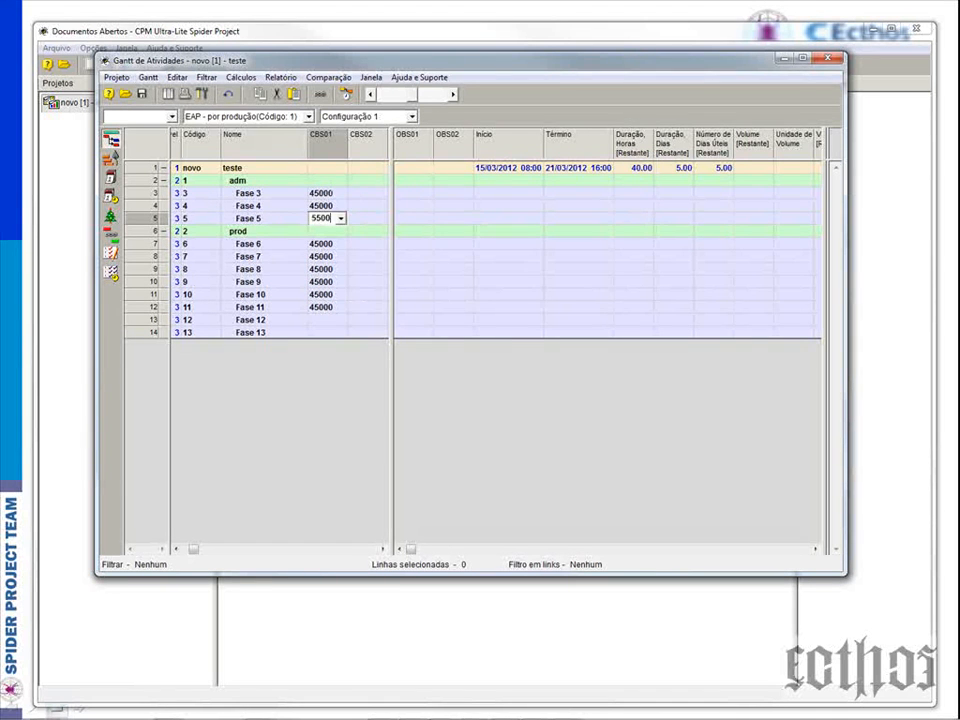
text(0)
key(Return)
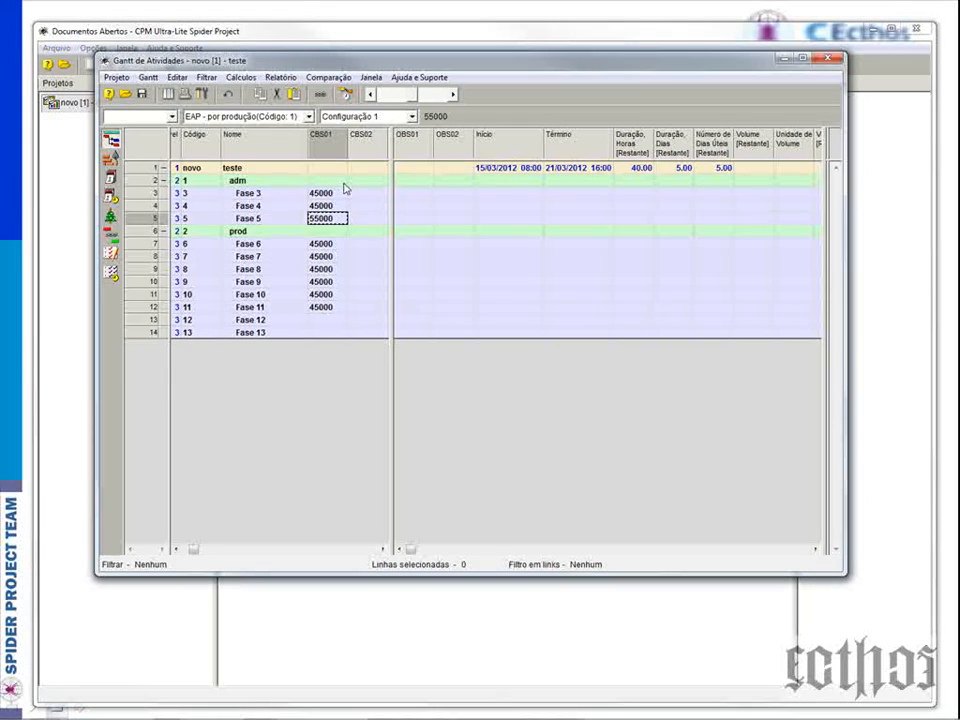
- Set the CBS01 code to 55000 for Fase 12 and Fase 13
key(Down)
key(Down)
key(Down)
key(Down)
key(Down)
key(Down)
key(Down)
key(Down)
text(55000)
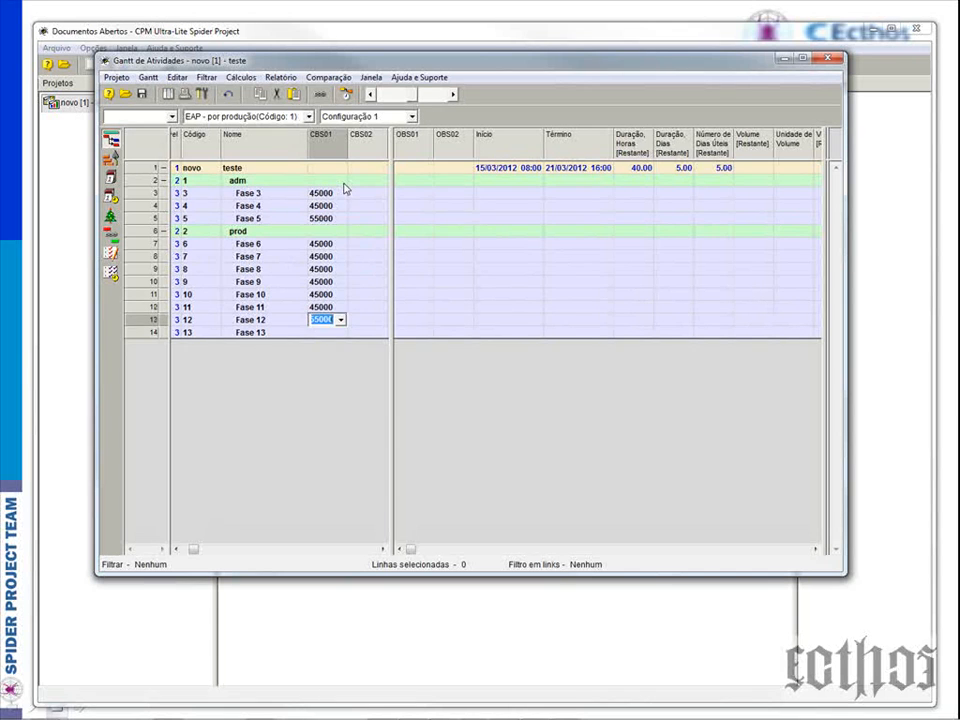
key(Down)
text(55000)
key(Up)
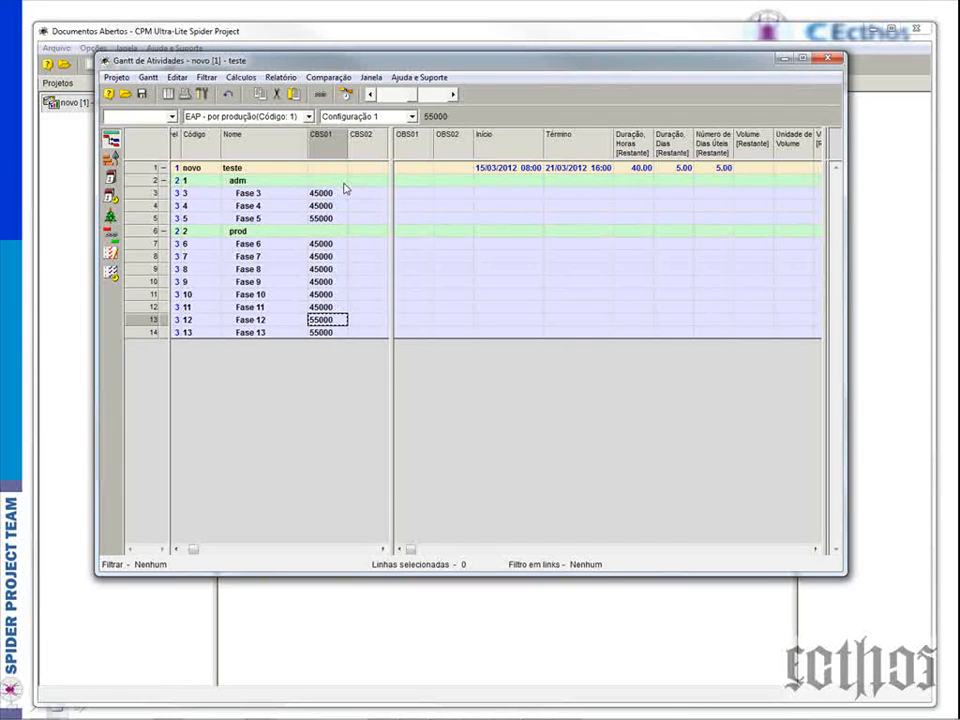
- Enter the CBS02 code 001 for Fase 3 and Fase 4
click(363, 196)
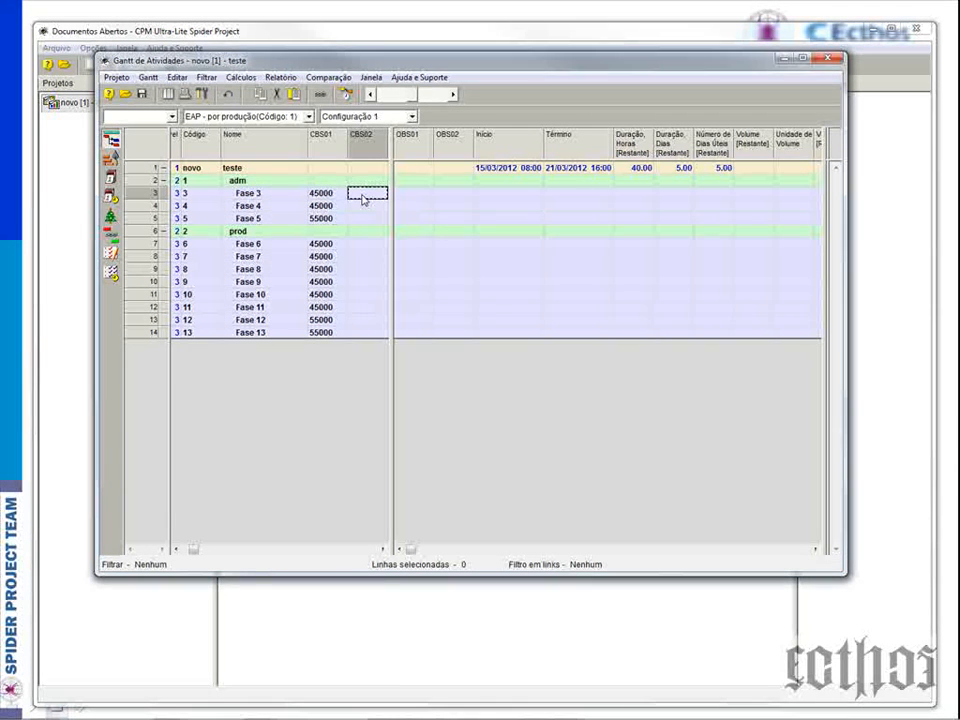
click(363, 194)
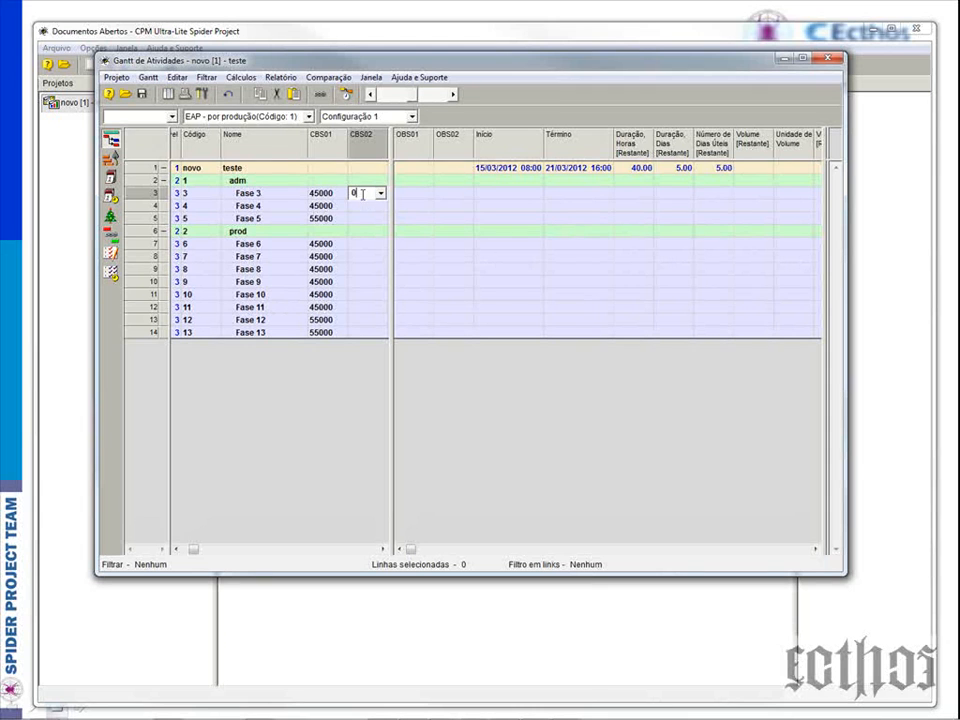
click(356, 231)
click(364, 195)
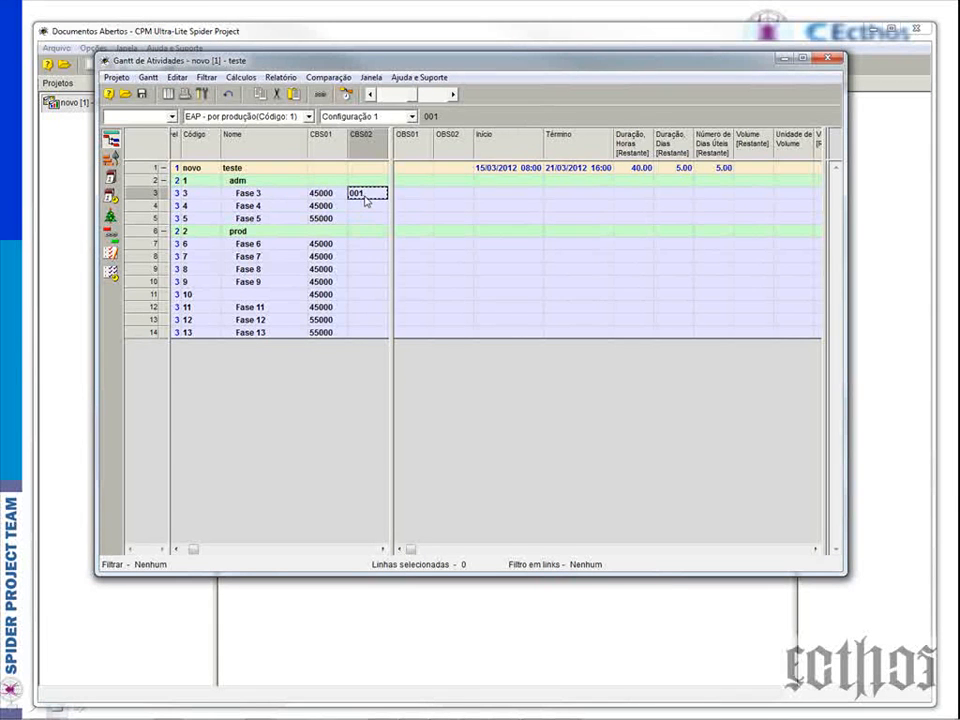
key(Down)
text(001)
key(Down)
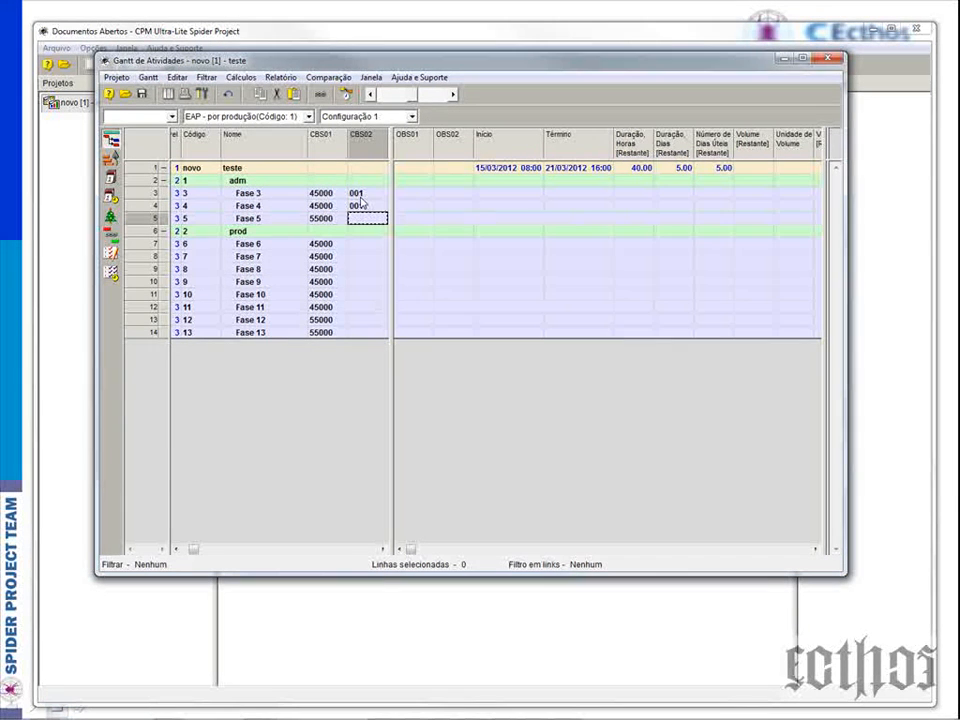
- Assign the CBS02 code 001 to Fase 6, Fase 7 and Fase 8 under prod
key(Down)
key(Down)
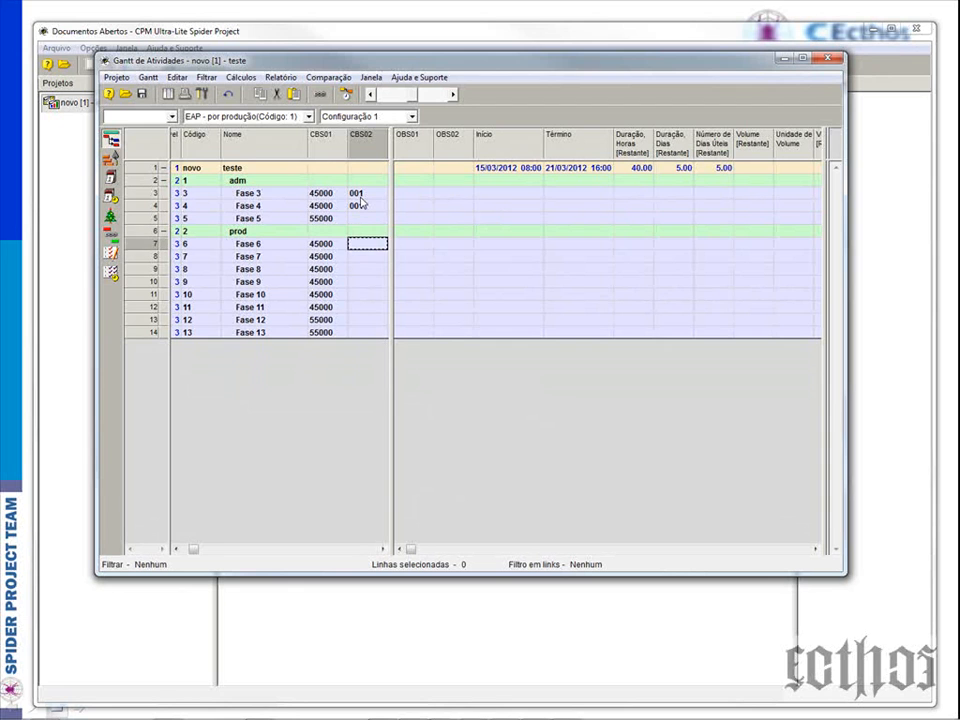
text(001)
key(Down)
key(ctrl+v)
key(Down)
key(ctrl+v)
- Assign the CBS02 code 002 to Fase 9, Fase 10 and Fase 11
key(Down)
text(0)
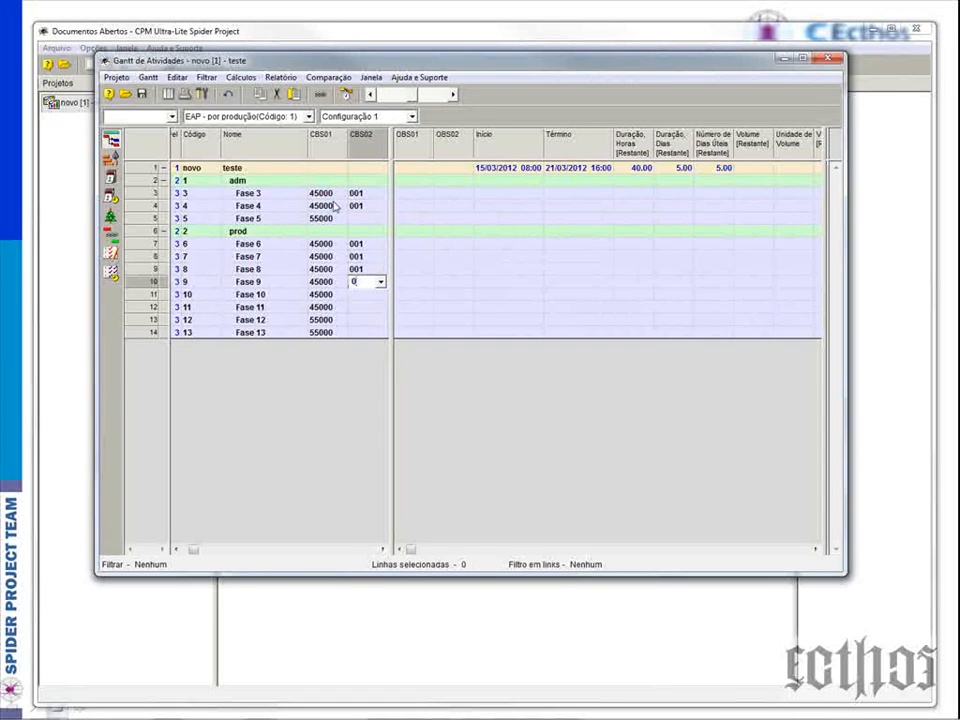
text(02)
key(Return)
key(Down)
text(002)
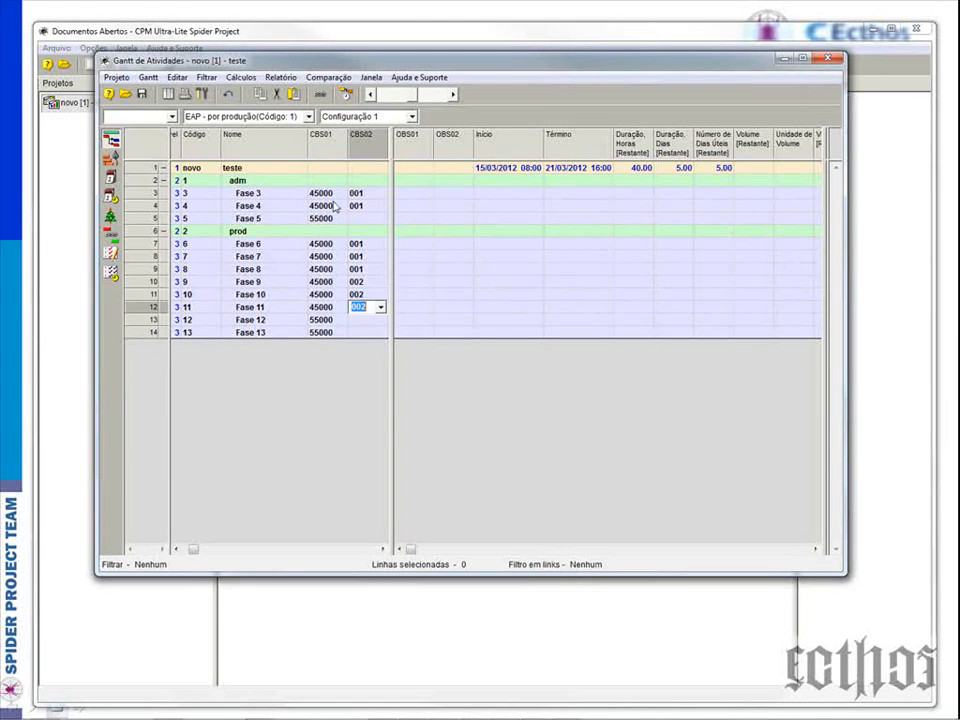
key(Down)
text(002)
- Set the CBS02 code of Fase 5 to 001
key(Up)
key(Up)
key(Up)
key(Up)
key(Up)
key(Up)
key(Up)
key(Up)
key(Up)
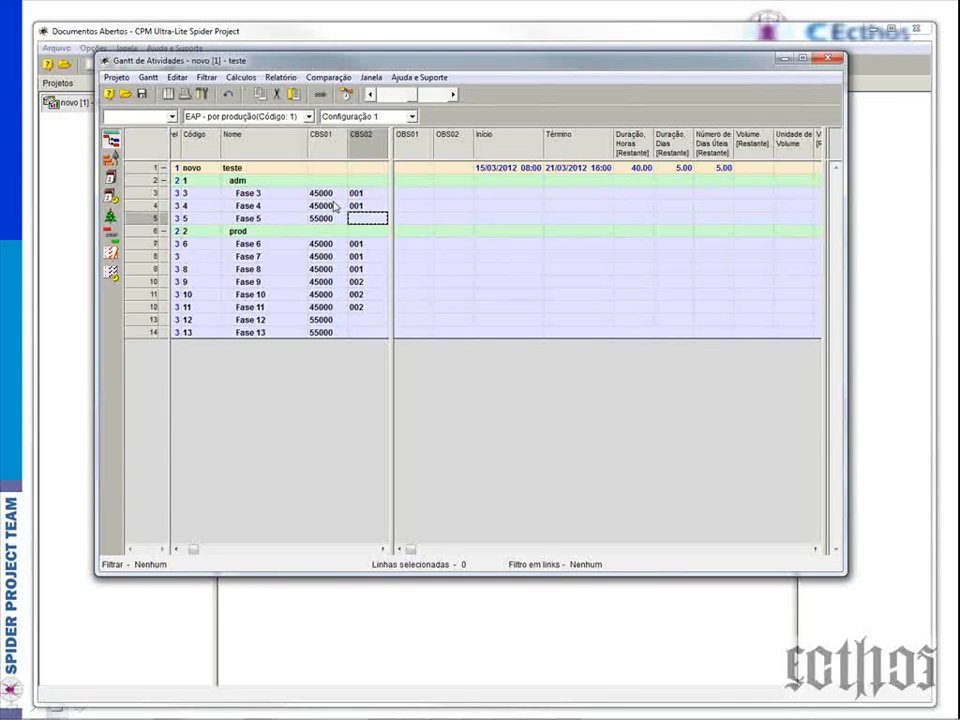
key(Down)
text(00)
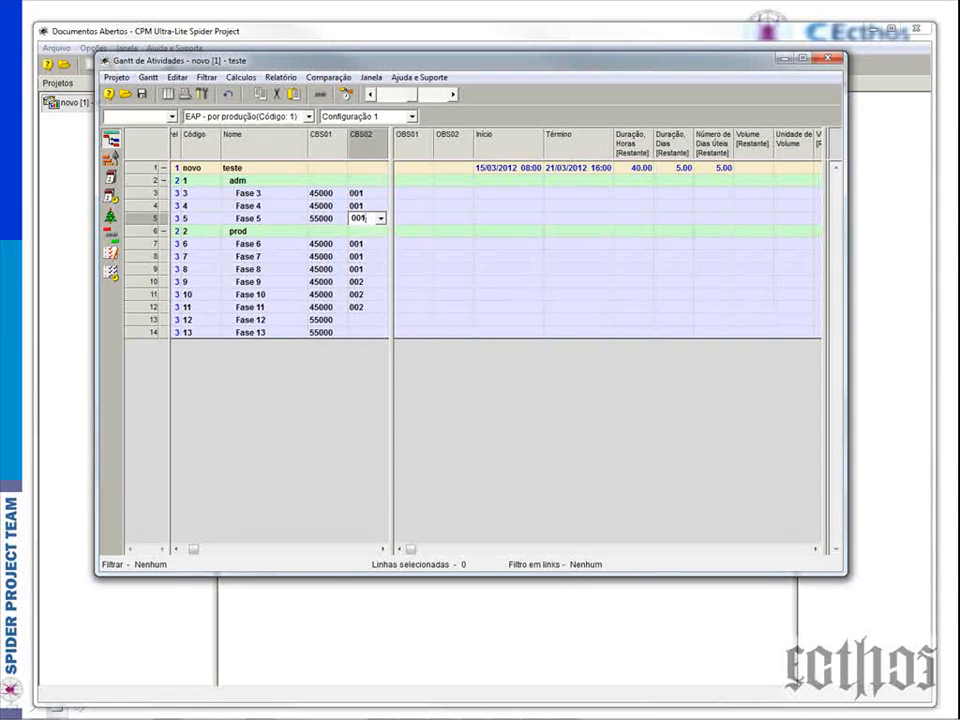
text(1)
key(Return)
- Set the CBS02 code to 001 for Fase 12 and 002 for Fase 13
key(Up)
key(Down)
key(Down)
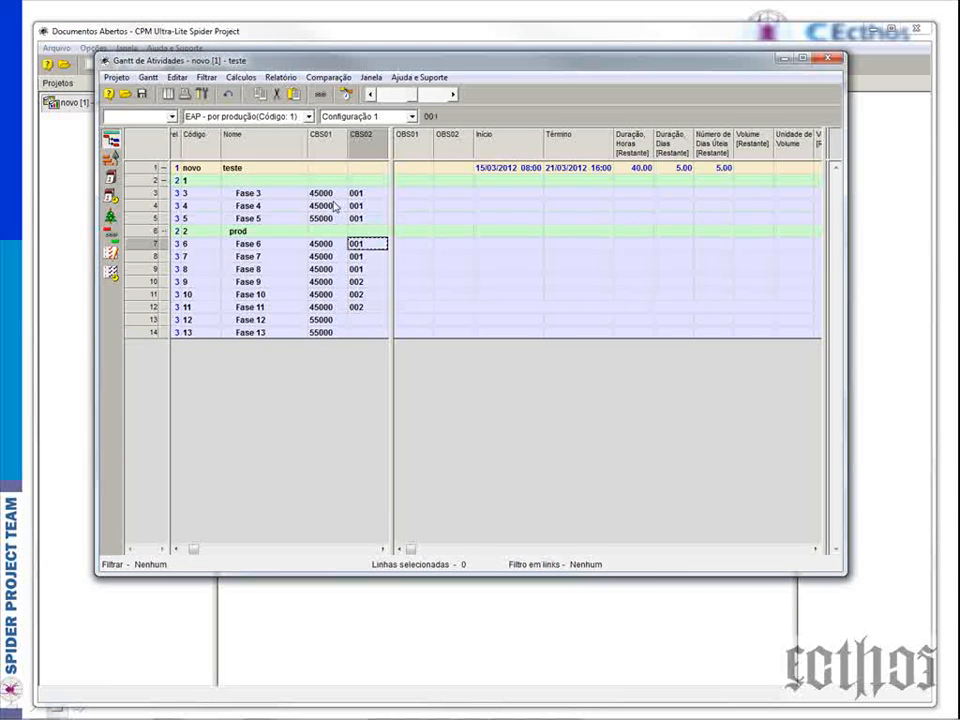
key(Down)
key(Down)
key(Down)
key(Down)
key(Down)
key(Down)
text(001)
key(Return)
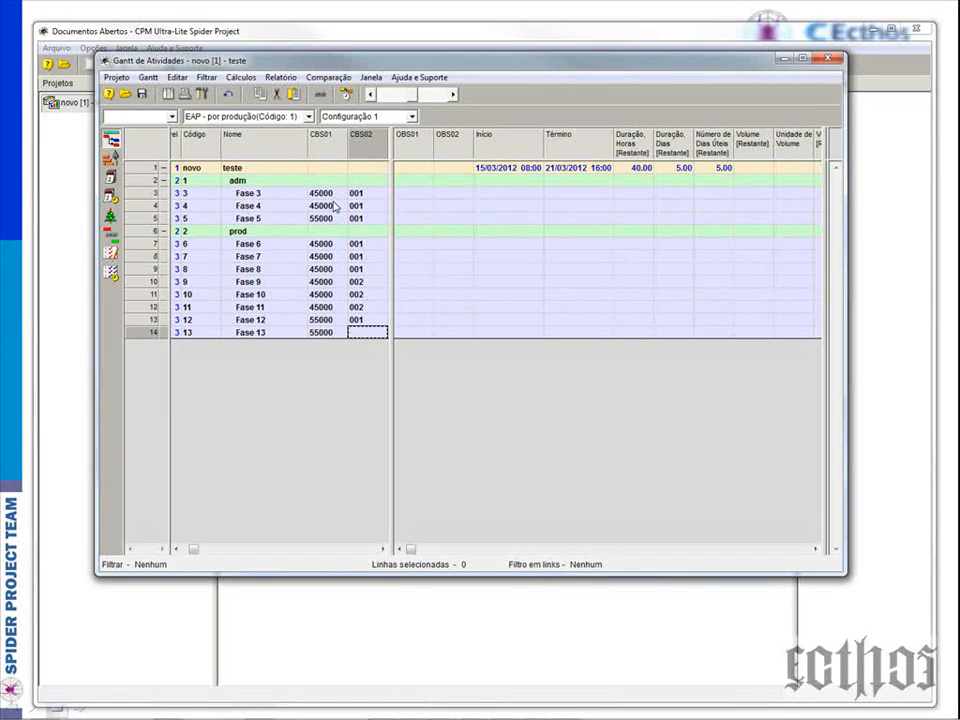
text(002)
click(328, 180)
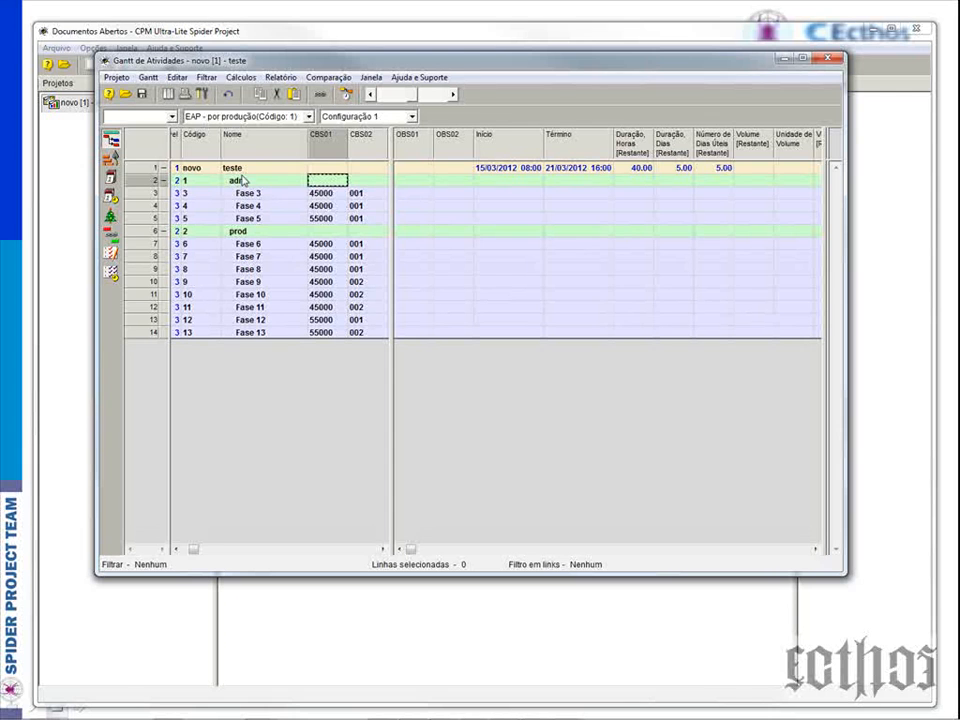
click(330, 193)
click(370, 194)
click(330, 206)
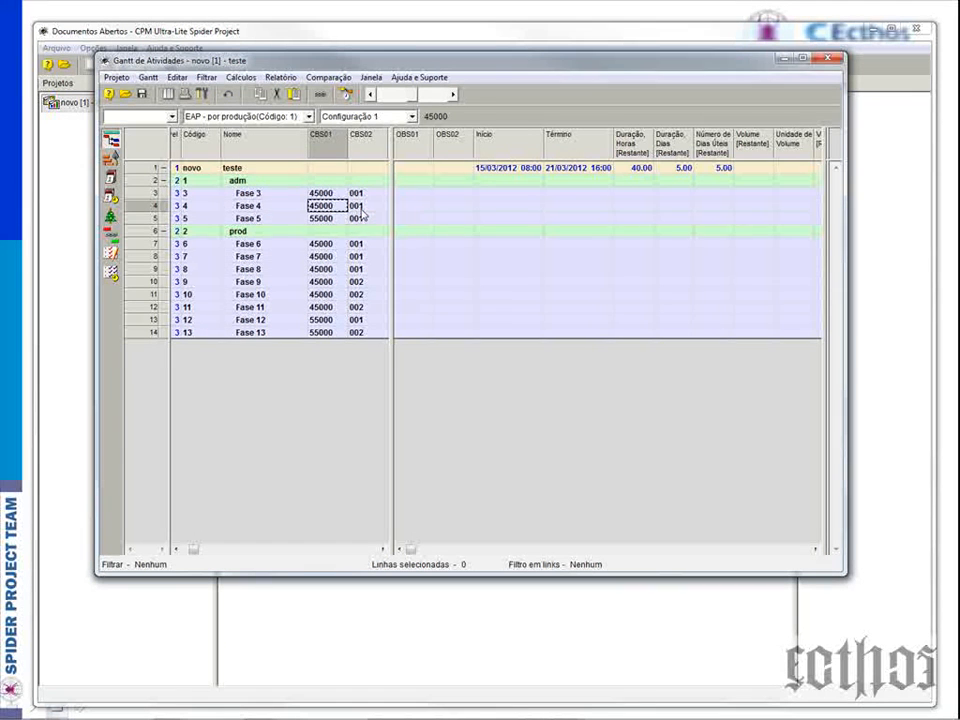
click(368, 206)
- Enter the OBS01 code P for every sub-phase from Fase 3 to Fase 13, leaving the adm and prod rows empty
click(415, 193)
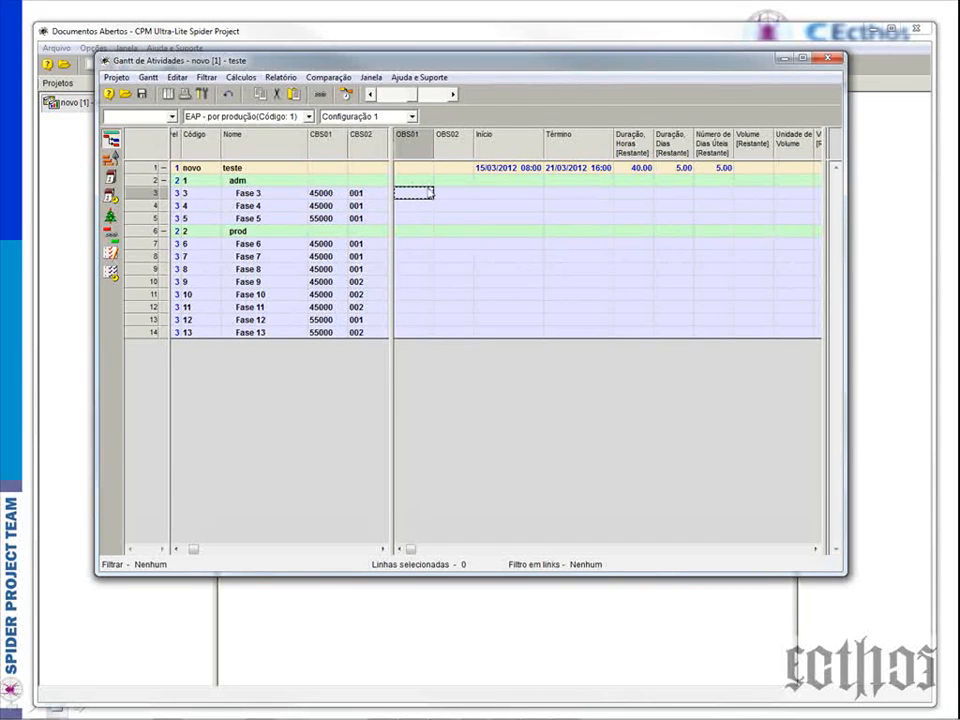
text(P)
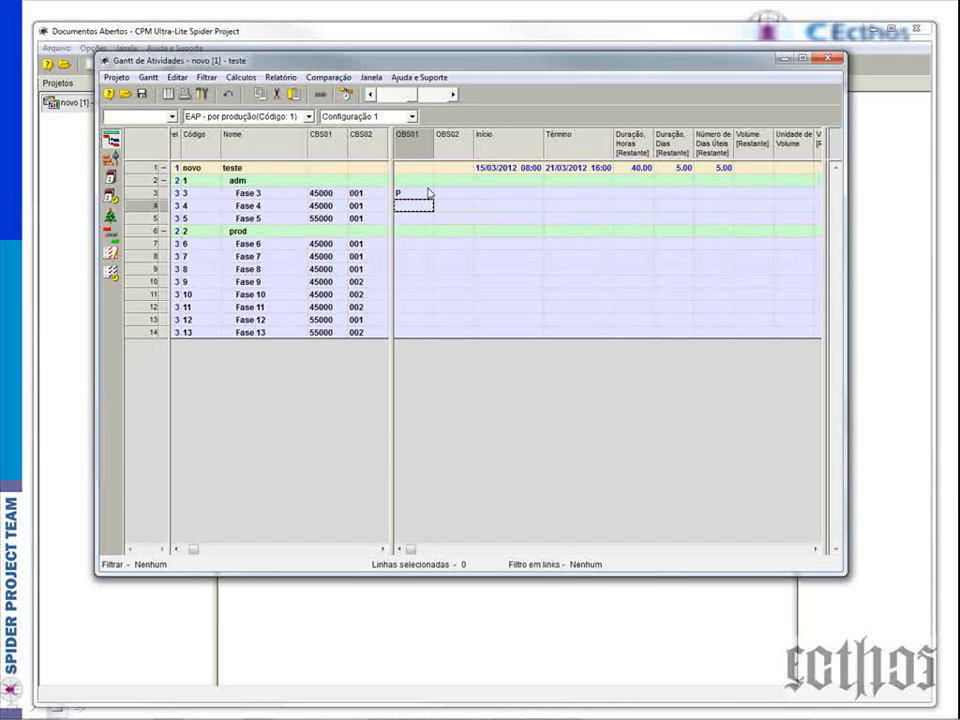
key(Return)
text(P)
key(Return)
text(P)
key(Return)
text(P)
key(Return)
key(shift+p)
key(Return)
key(shift+p)
key(Return)
key(shift+p)
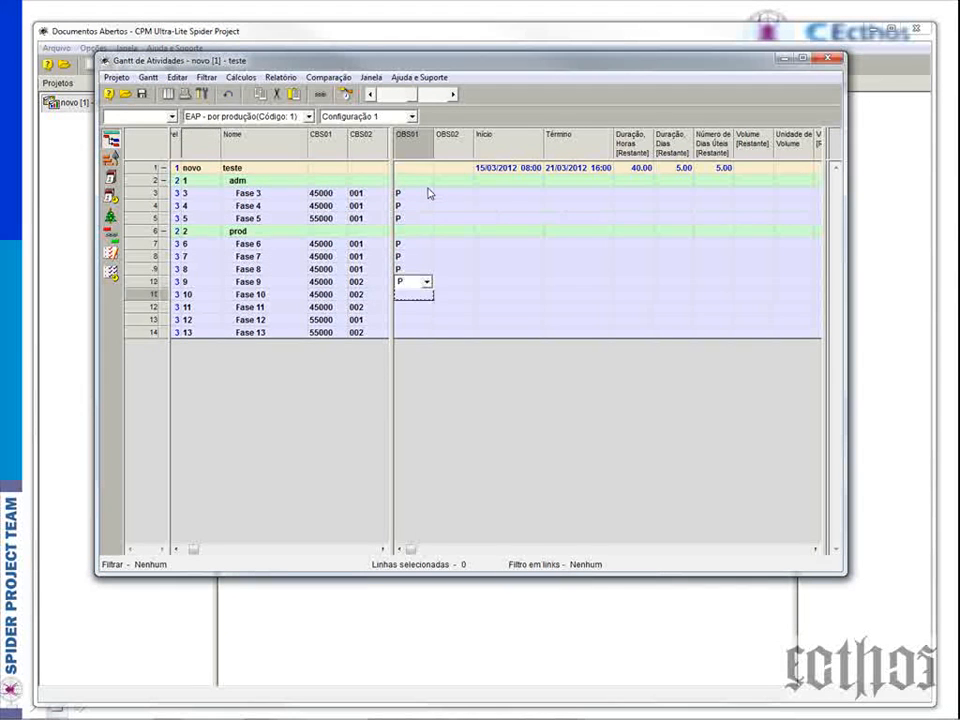
key(Return)
key(shift+p)
key(Return)
key(shift+p)
key(Return)
key(shift+p)
key(Return)
key(shift+p)
key(Return)
- Enter the OBS02 code DT for Fase 3 and Fase 4
key(Up)
key(Up)
key(Up)
key(Up)
key(Up)
key(Up)
key(Up)
key(Up)
key(Up)
key(Up)
key(Up)
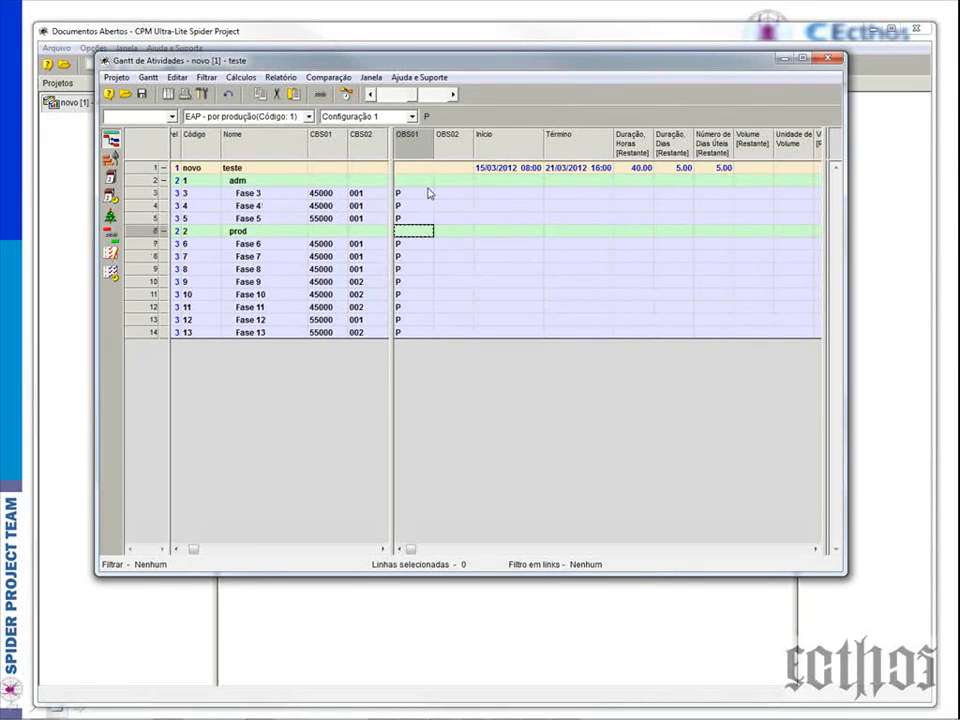
key(Right)
text(001)
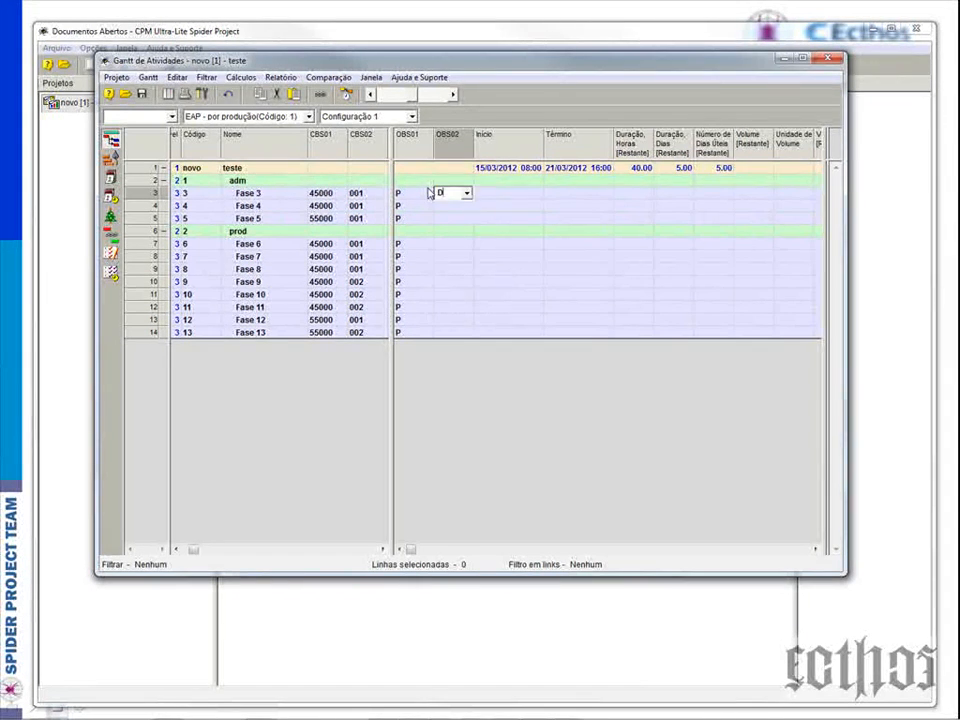
key(Return)
key(Up)
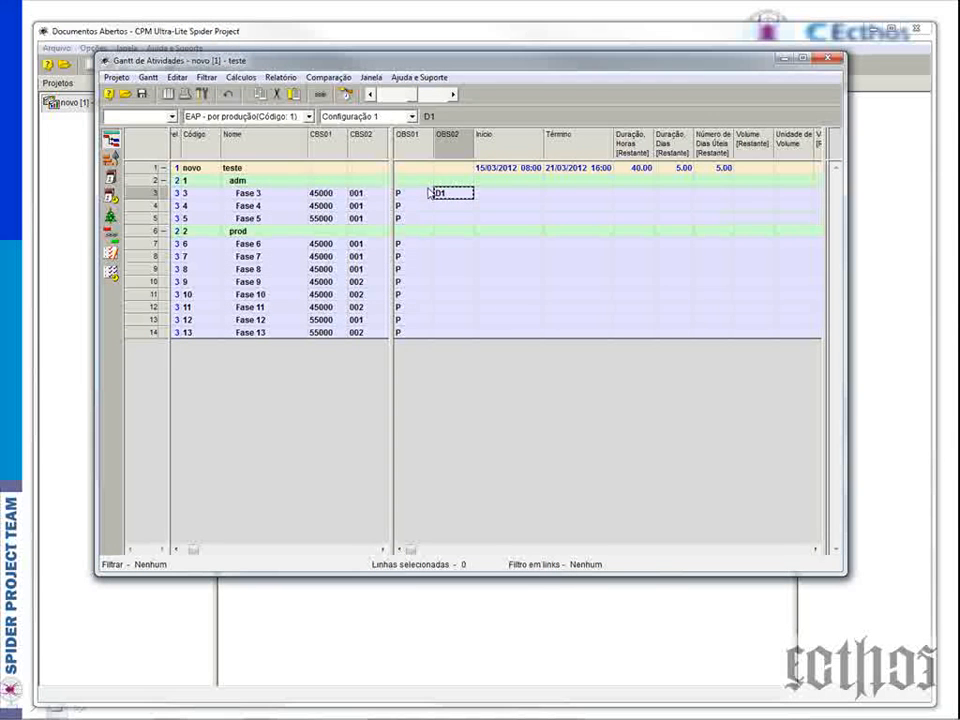
text(DT)
key(Return)
text(DT)
key(Return)
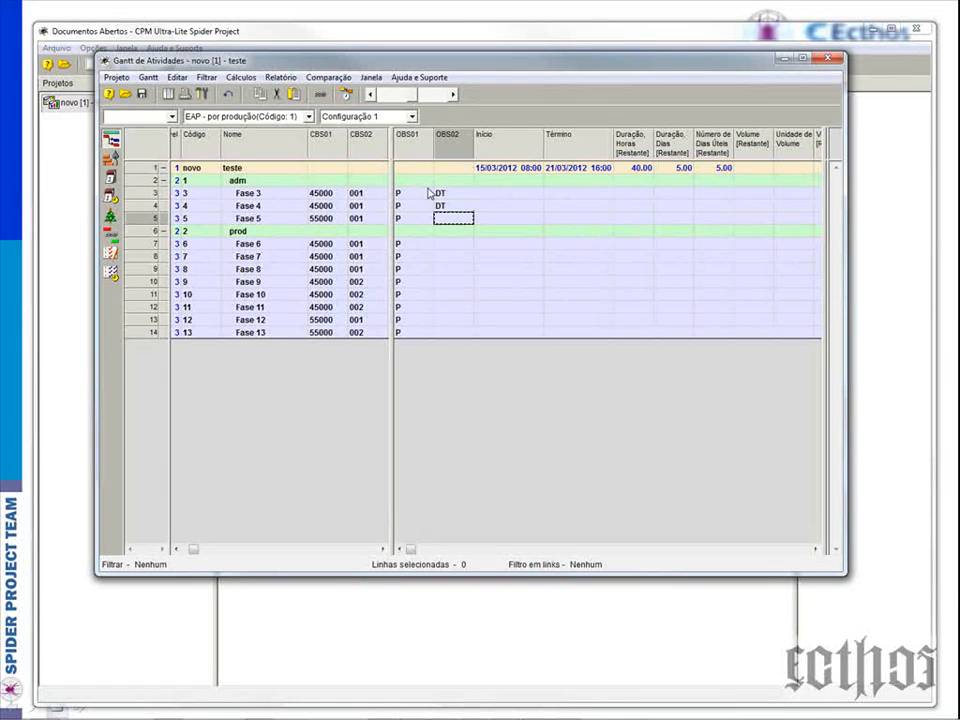
- Enter the OBS02 code DO for Fase 5, Fase 6 and Fase 7
text(DO)
key(Return)
key(Return)
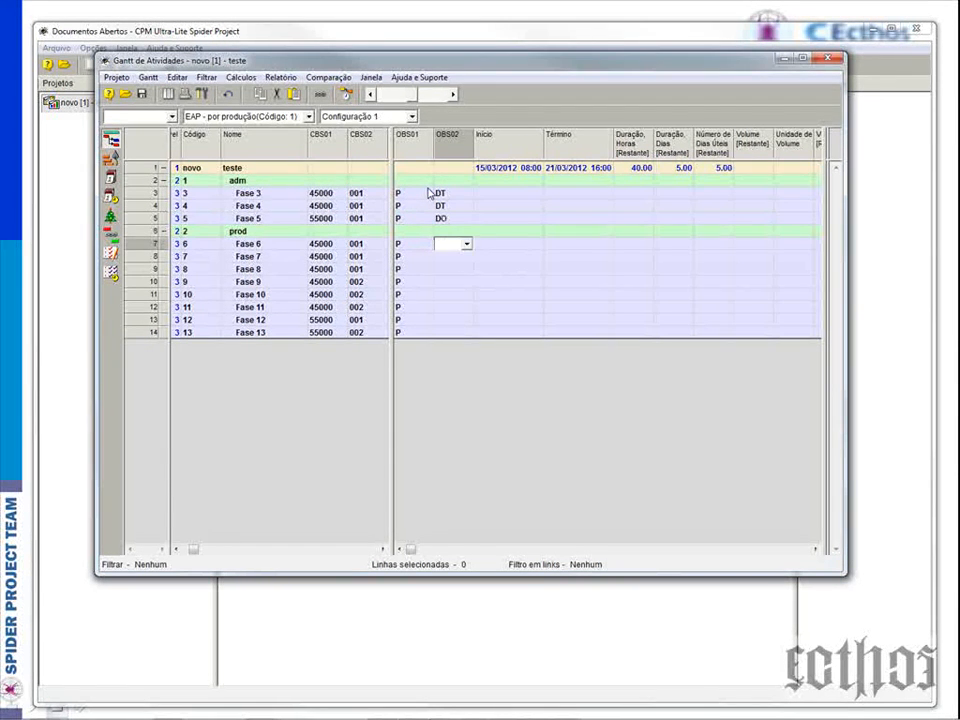
text(DO)
key(Return)
text(DO)
key(Return)
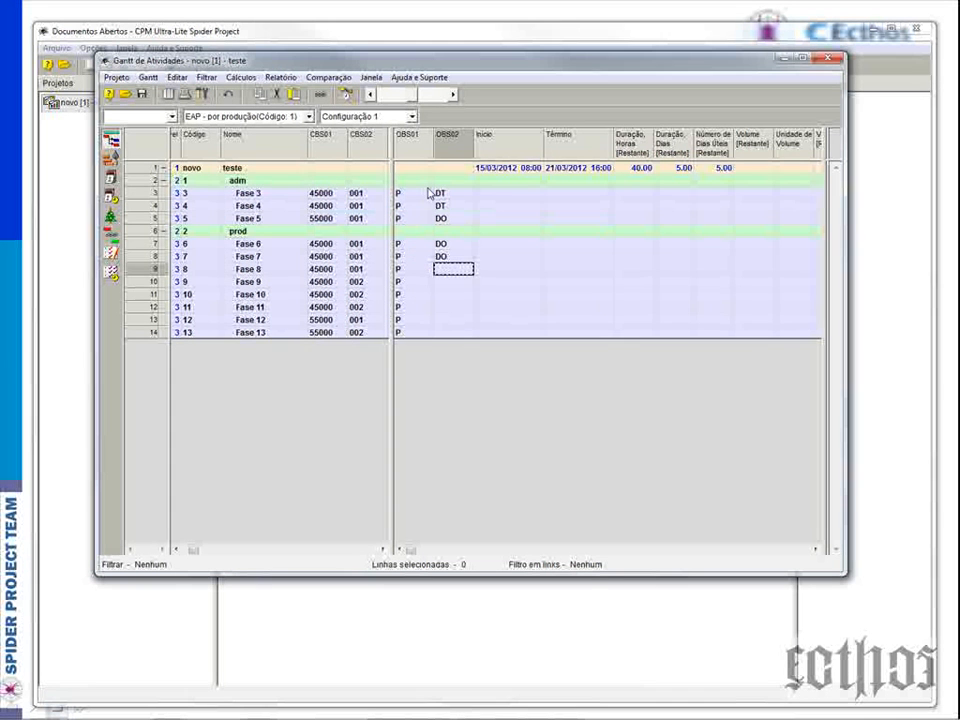
- Assign the OBS02 code DT to Fase 8, Fase 9 and Fase 10
text(DT)
key(Return)
text(DT)
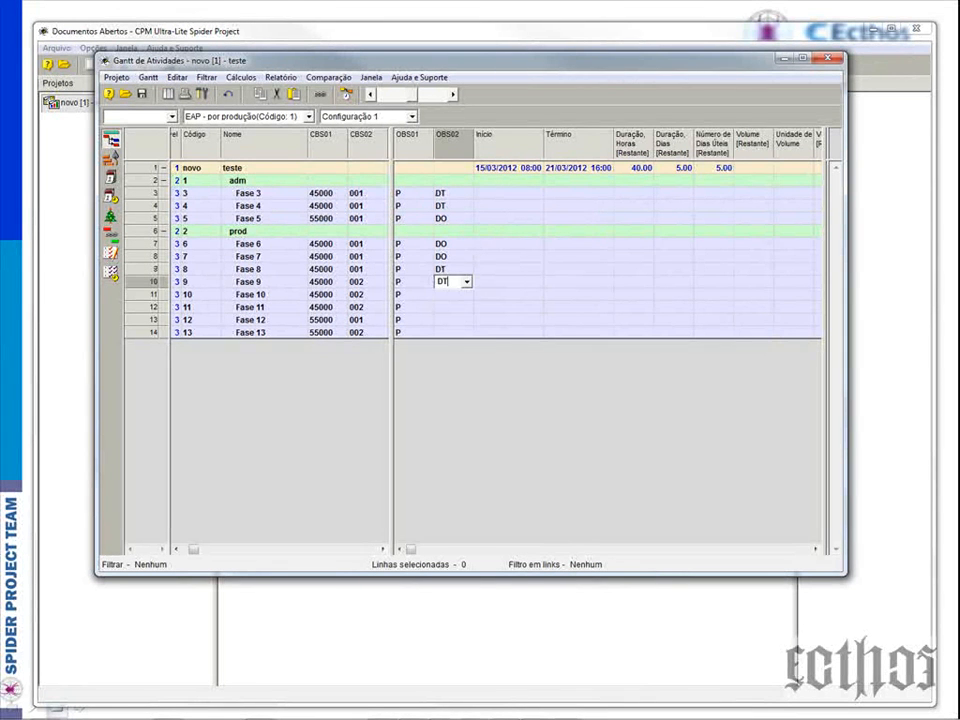
key(Return)
text(DT)
key(Return)
- Assign the OBS02 code DA to Fase 11, Fase 12 and Fase 13
text(DA)
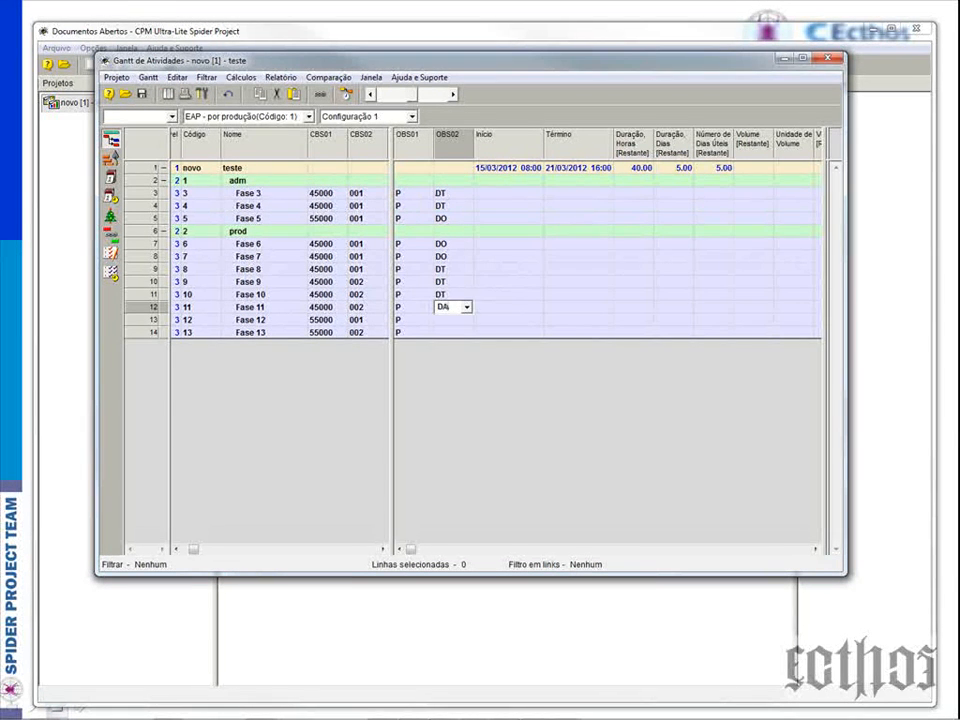
key(Return)
text(DA)
key(Return)
text(DA)
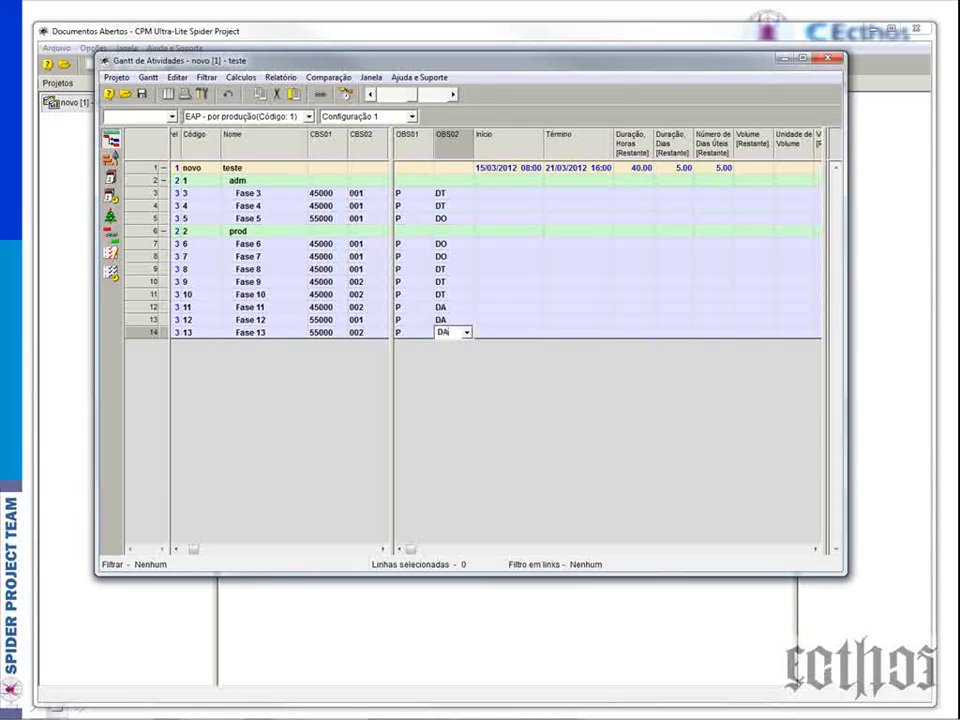
- Confirm Fase 13's OBS02 code and save the Gantt layout in the project as a new configuration named "001 - MODO PARA CADASTRO"
key(Return)
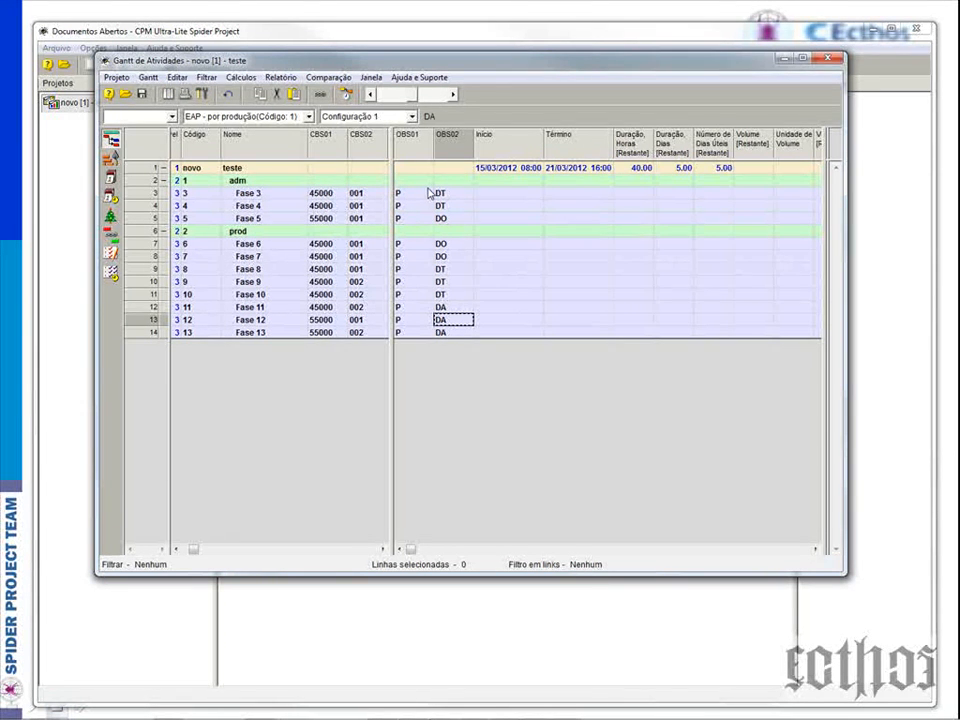
click(150, 77)
mouse_move(190, 127)
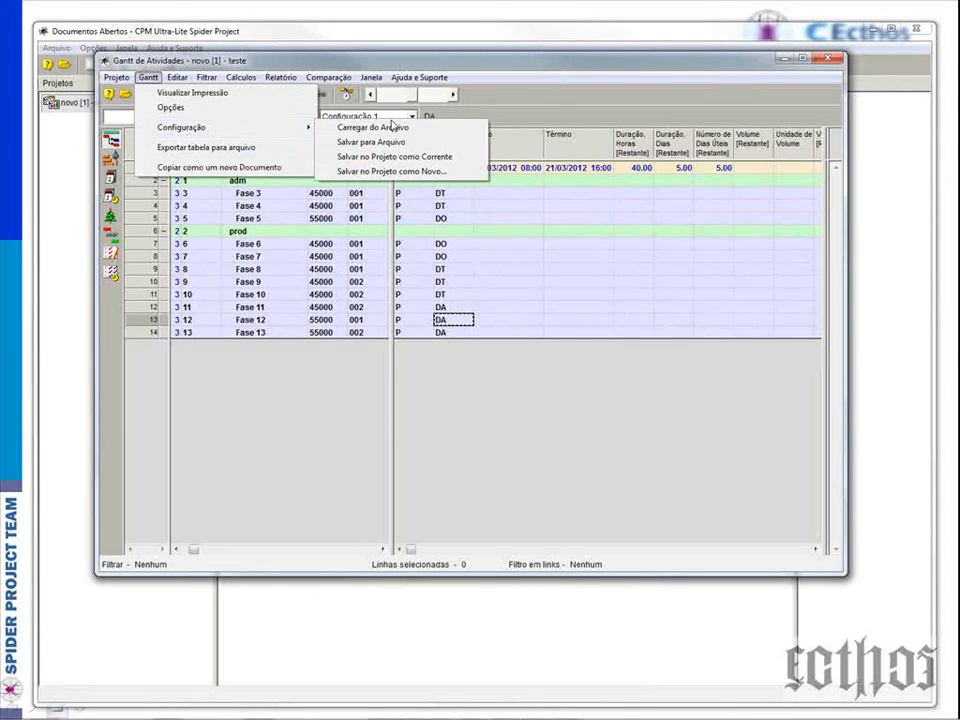
click(430, 171)
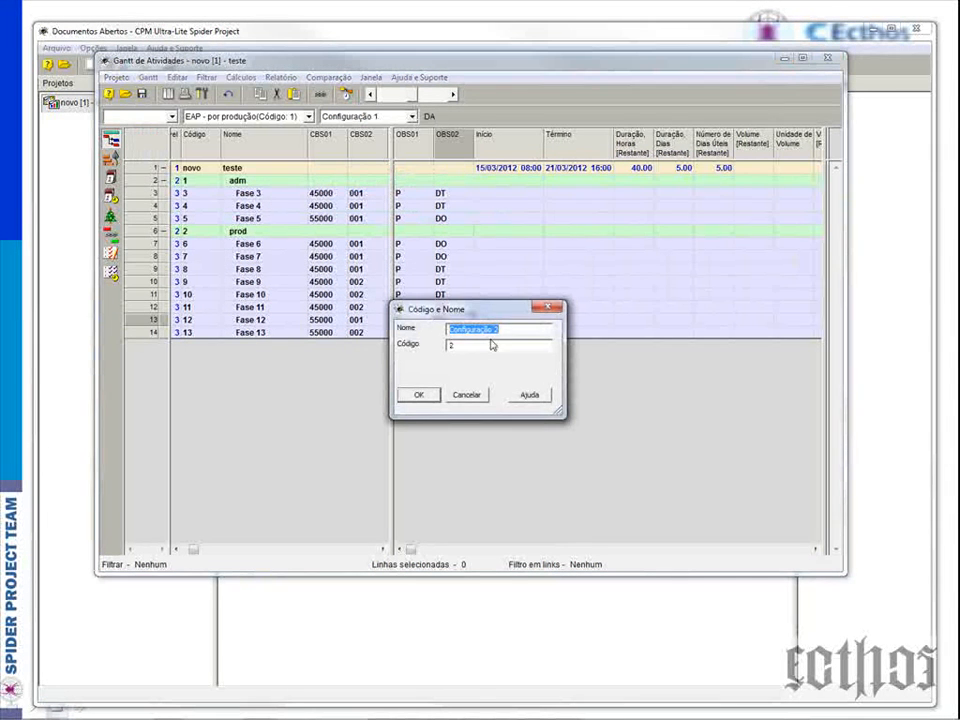
text(001 - MODO PARA)
text(CADS)
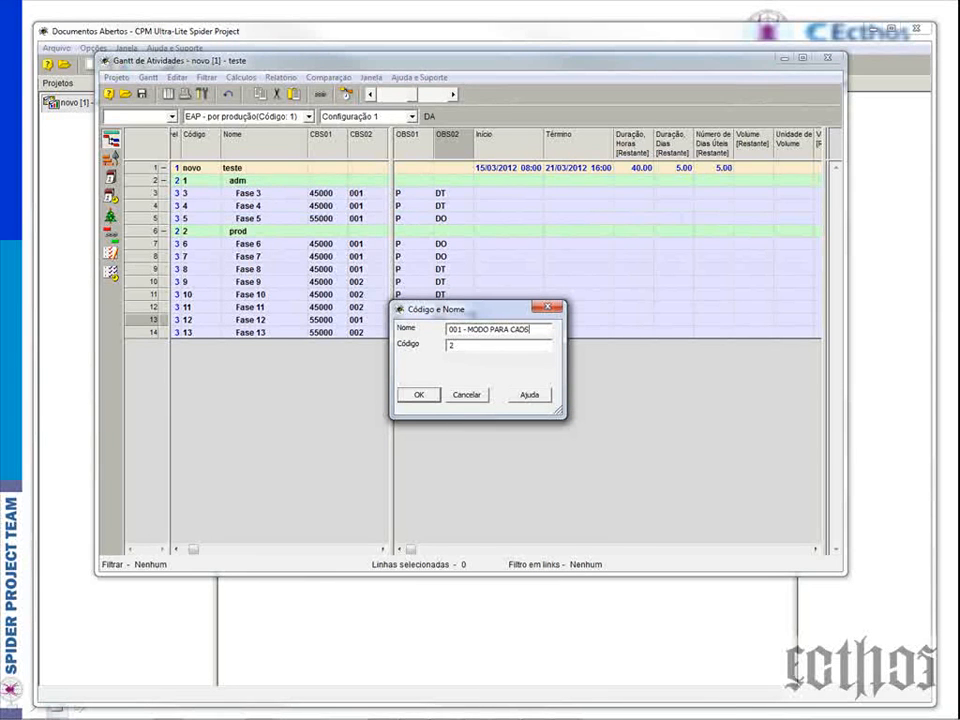
key(BackSpace)
text(ASTO)
key(BackSpace)
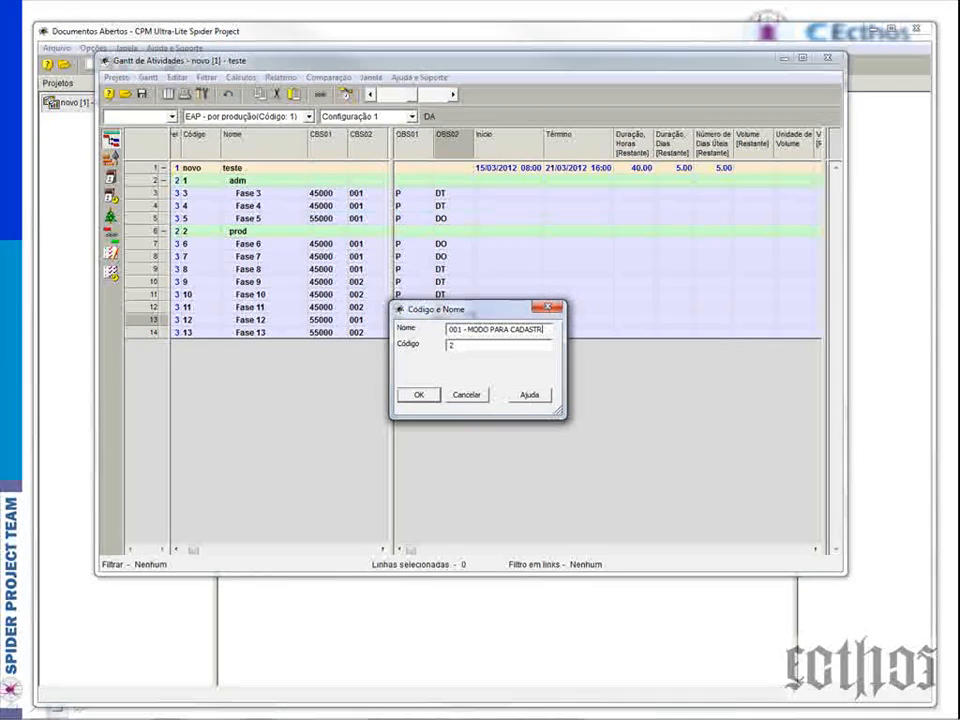
text(RO)
click(417, 391)
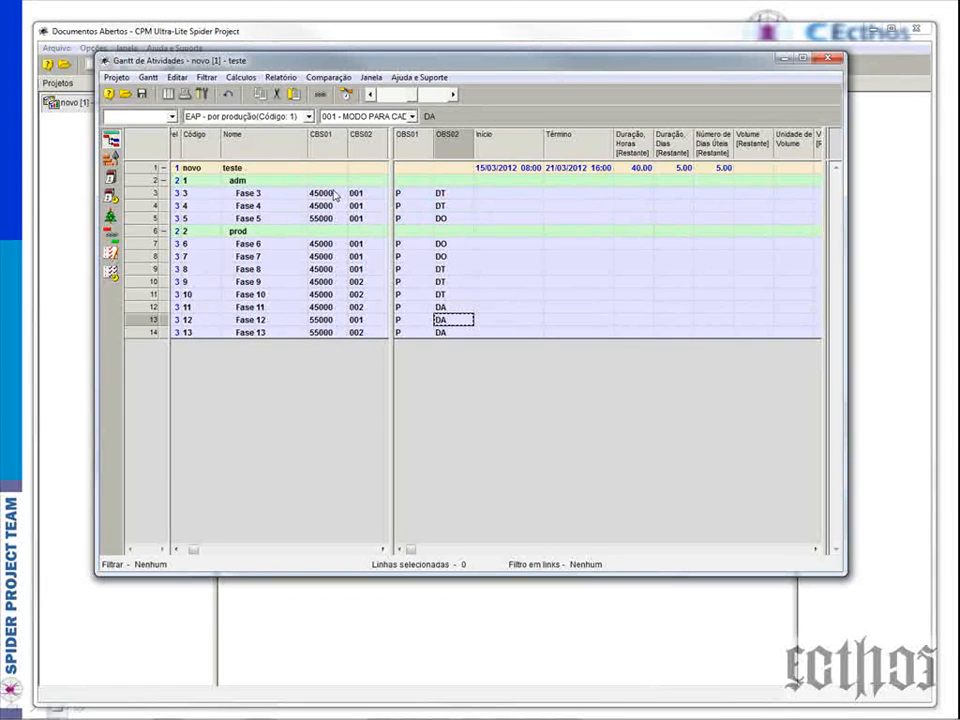
- Create a new structure by codes from the EAP - por produção structure, using the user-defined fields CBS01 and CBS02
click(116, 77)
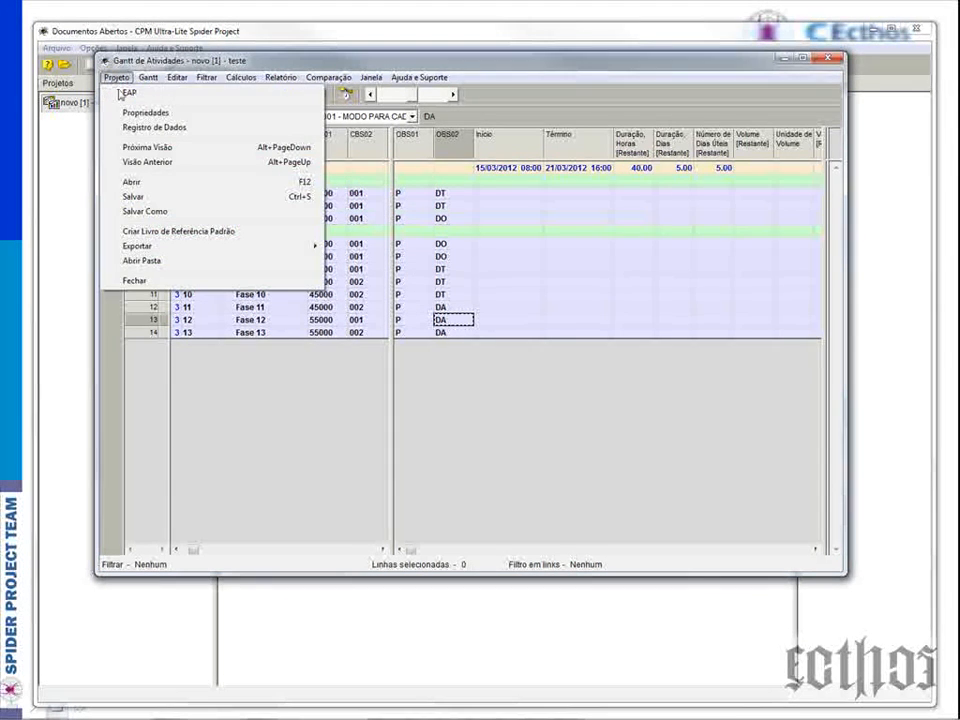
click(128, 92)
drag(627, 374, 513, 224)
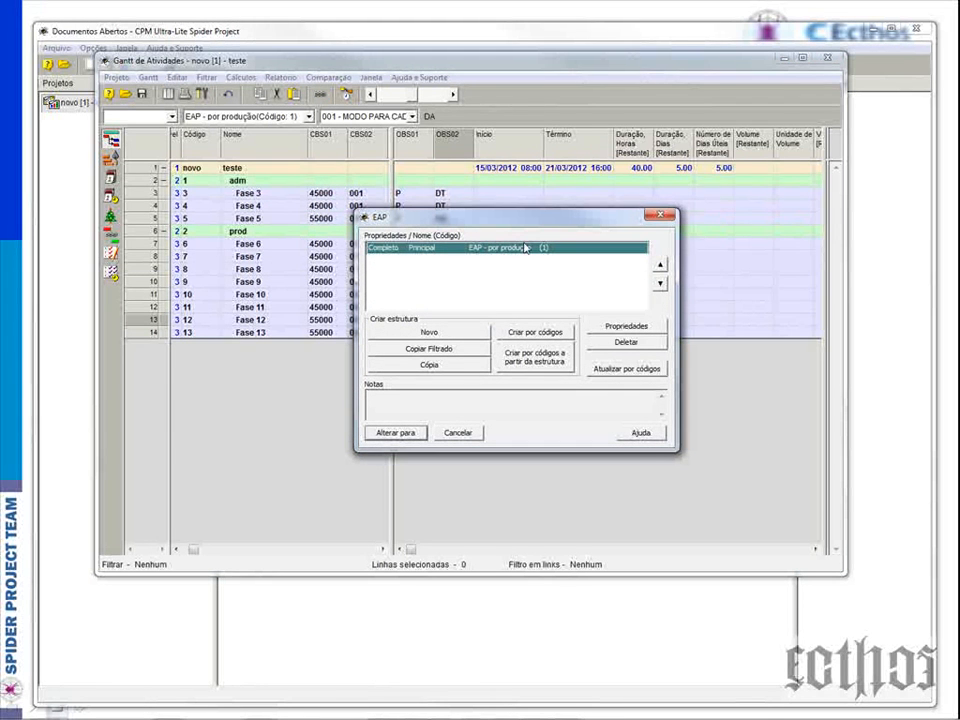
click(562, 366)
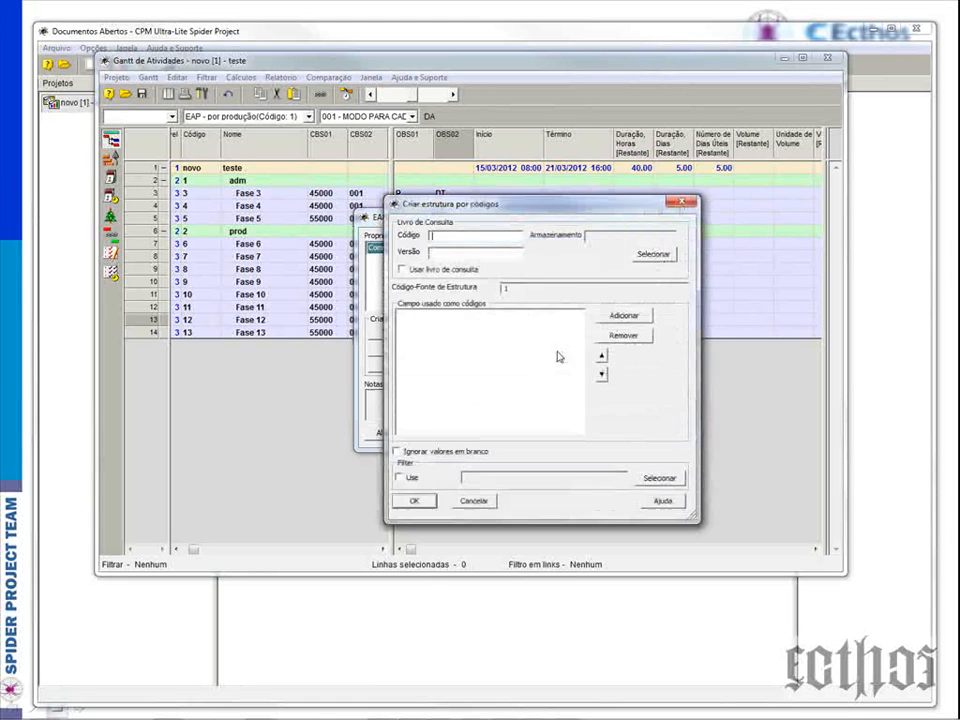
click(622, 316)
click(675, 111)
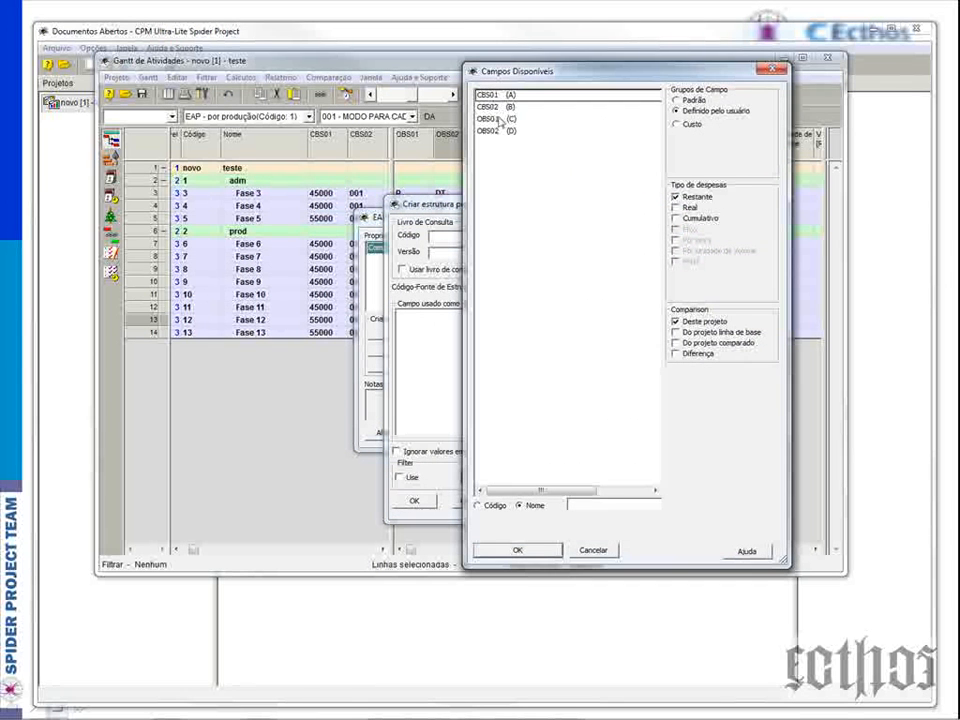
click(490, 96)
click(488, 109)
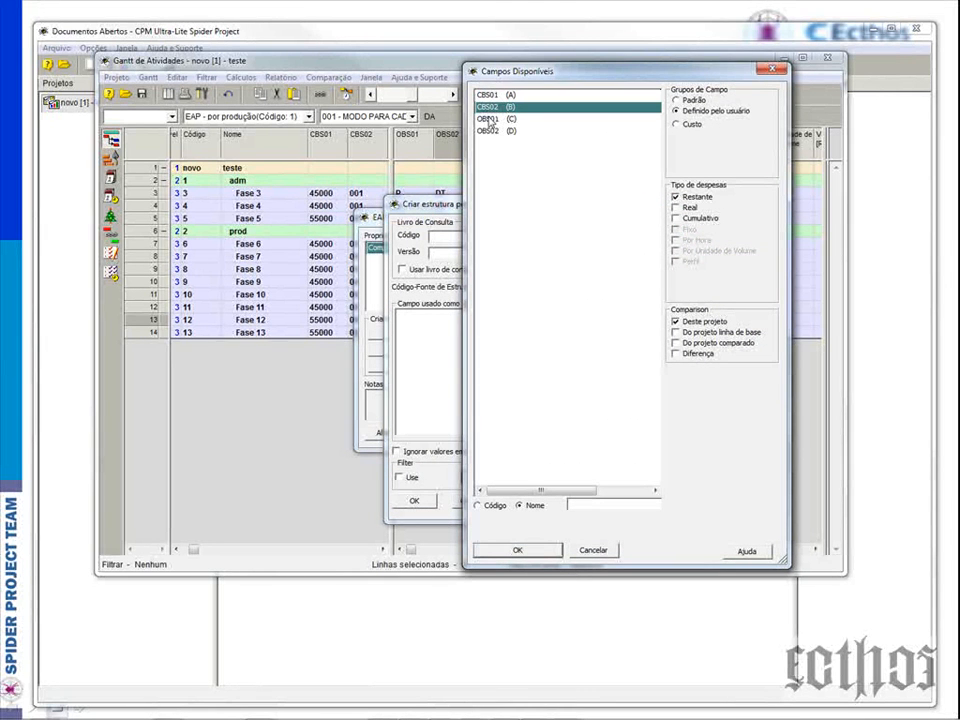
drag(496, 96, 496, 107)
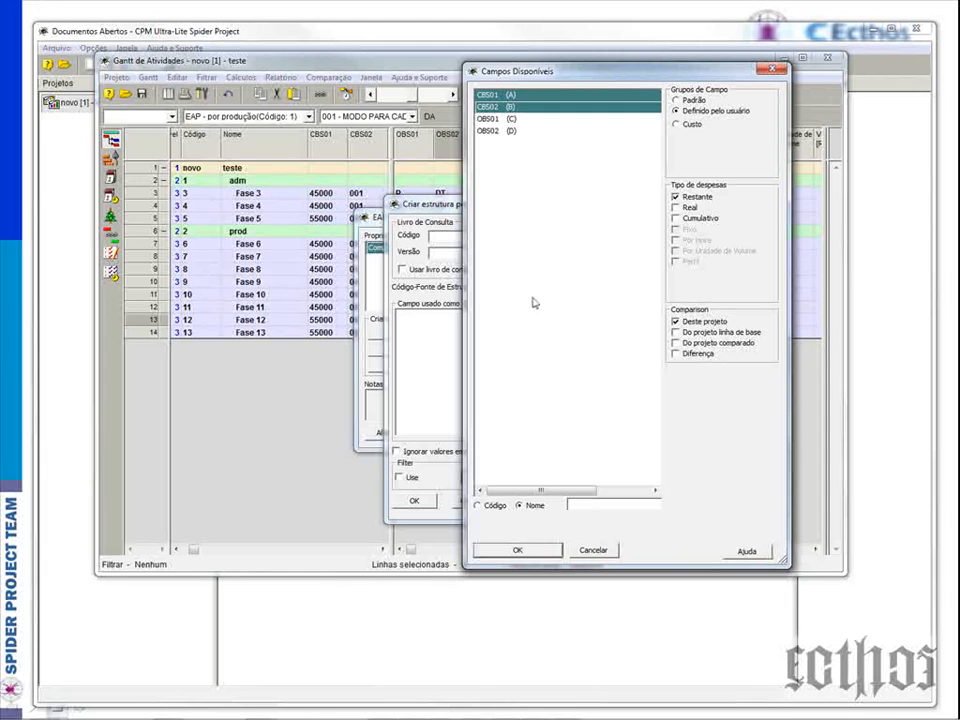
click(517, 549)
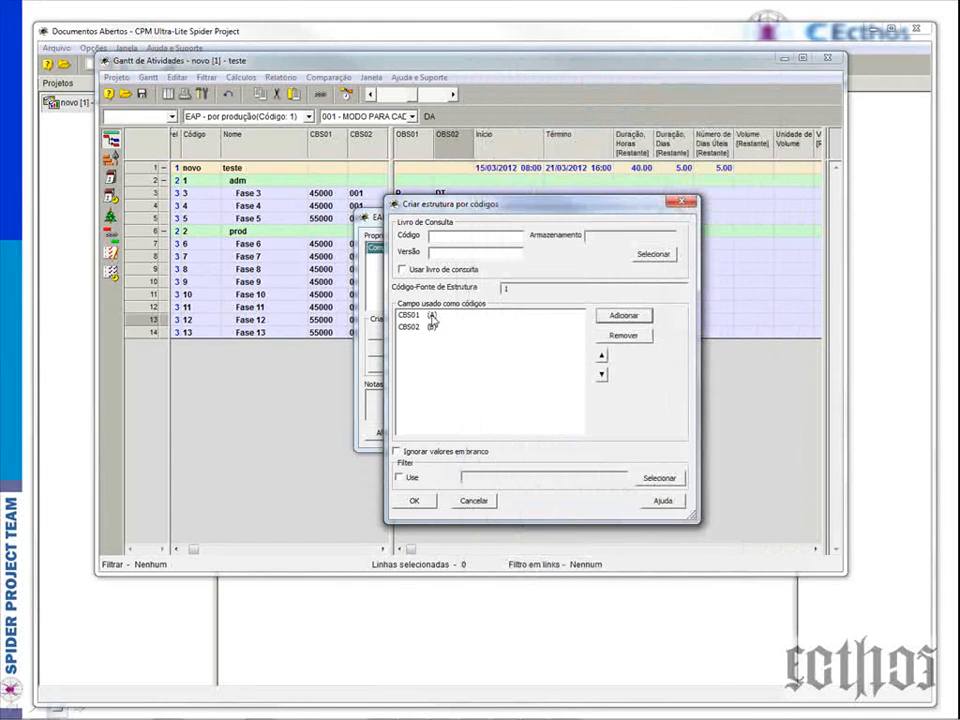
click(431, 317)
click(428, 327)
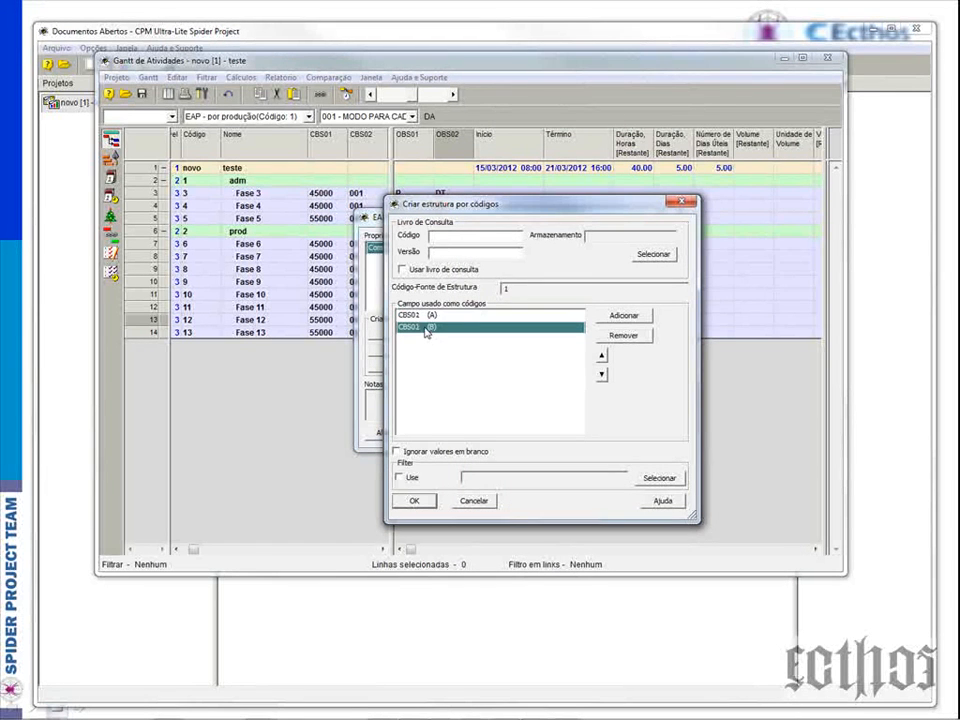
click(416, 502)
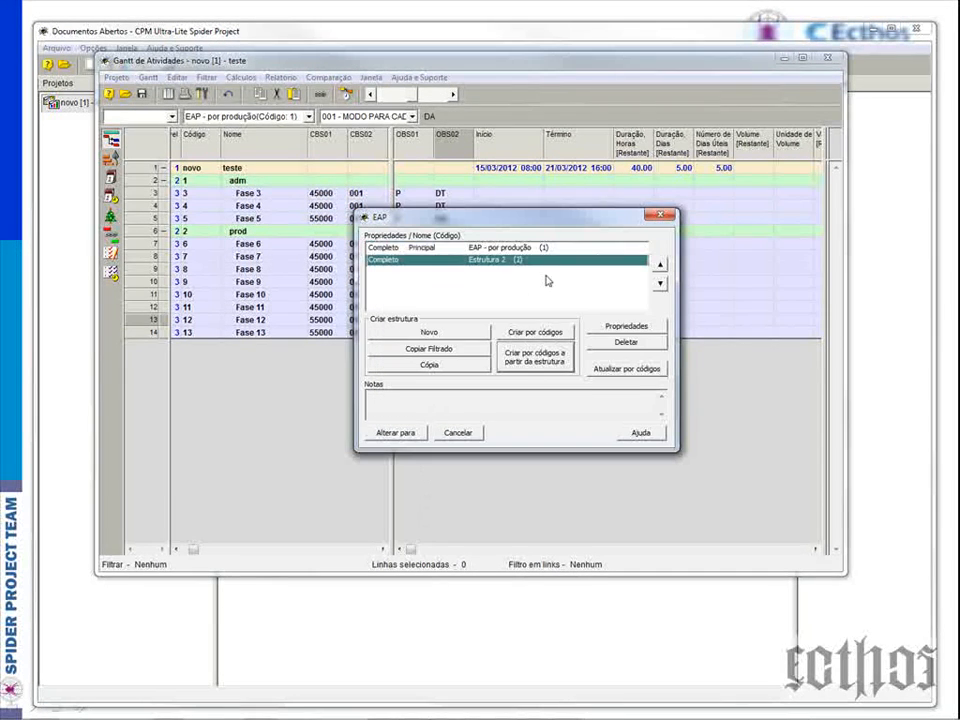
- Rename the new CBS-based structure as "CBS - por centros de custeio"
double_click(475, 256)
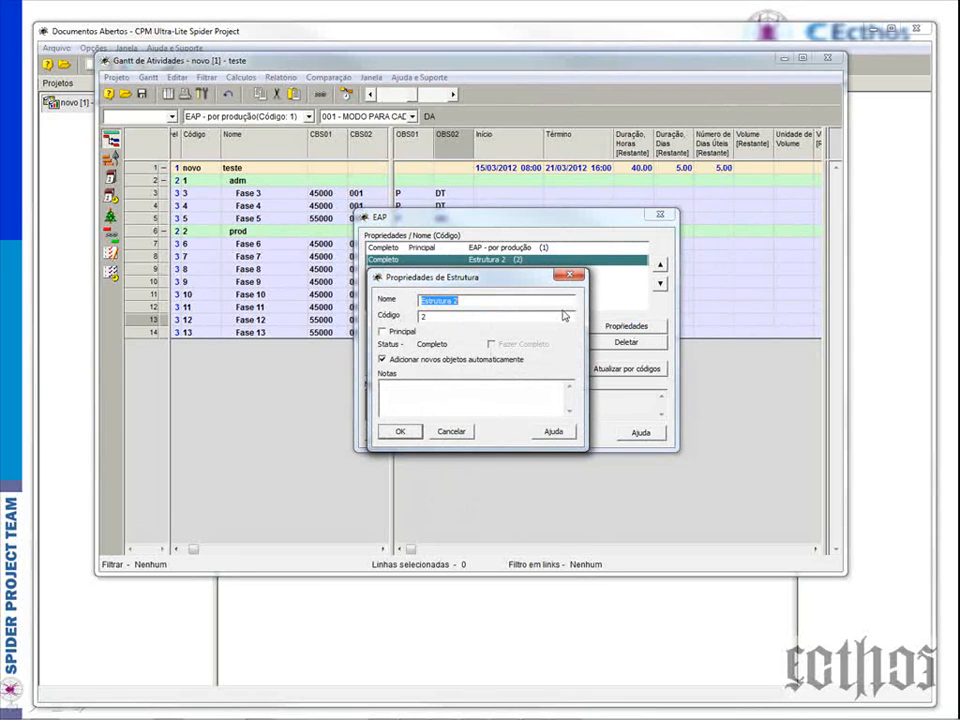
text(cBS - por centros de custeio)
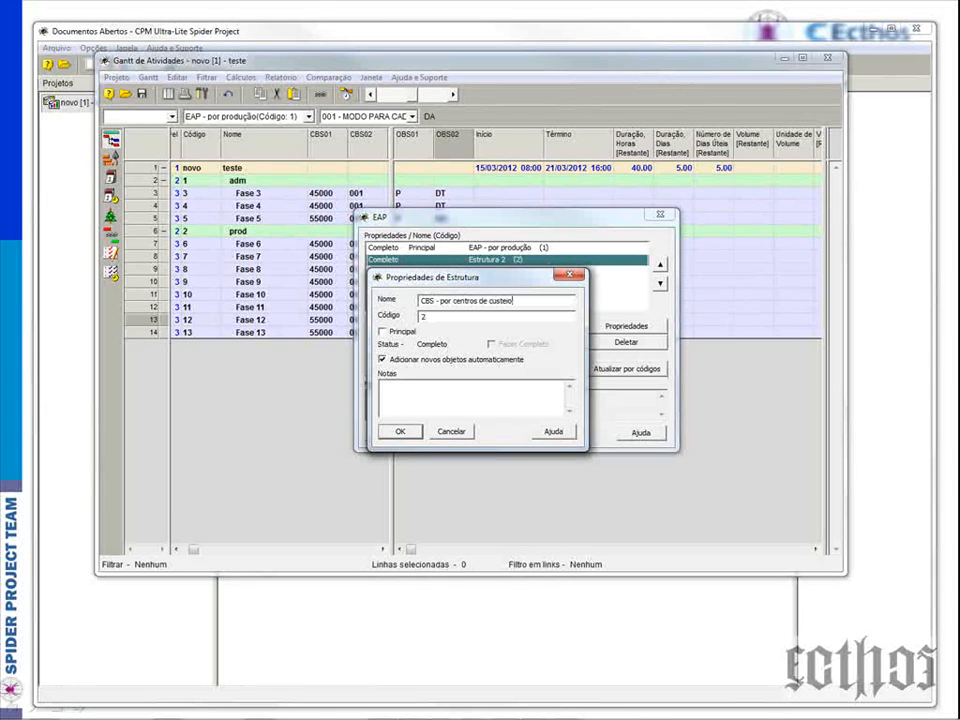
click(399, 431)
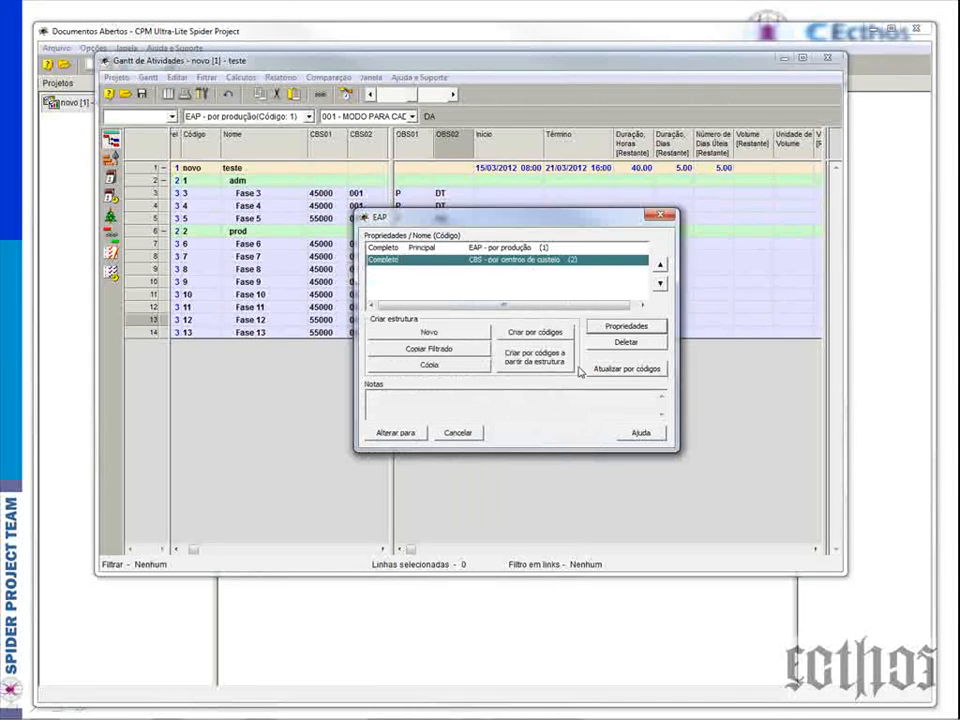
- Create another structure by codes from EAP - por produção, using the user-defined fields OBS01 and OBS02
click(456, 250)
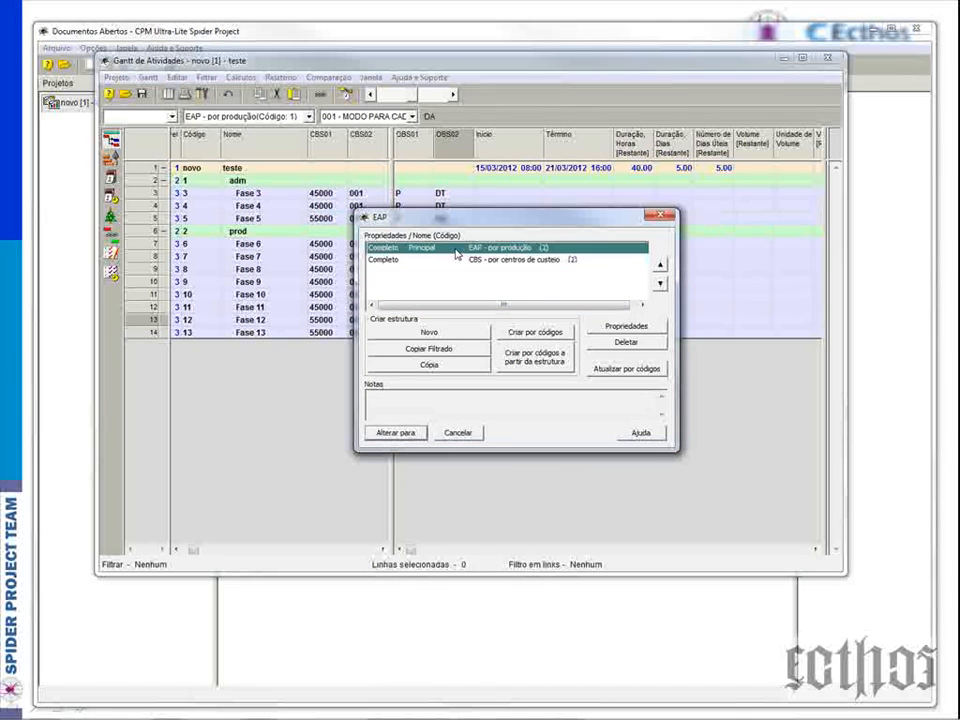
click(528, 360)
click(607, 316)
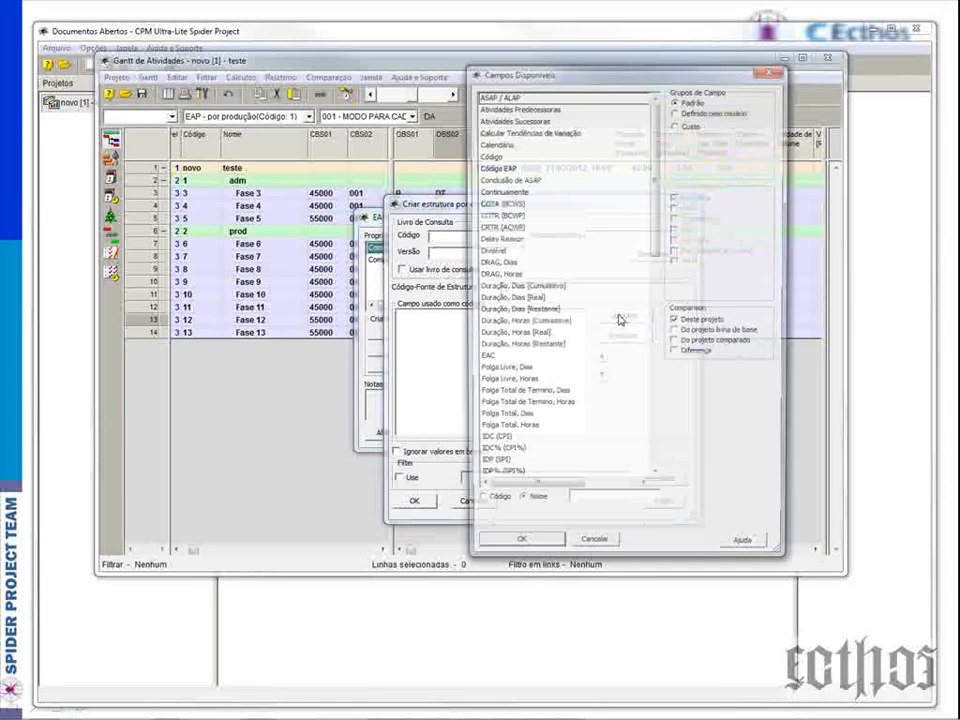
click(678, 111)
drag(495, 122, 495, 131)
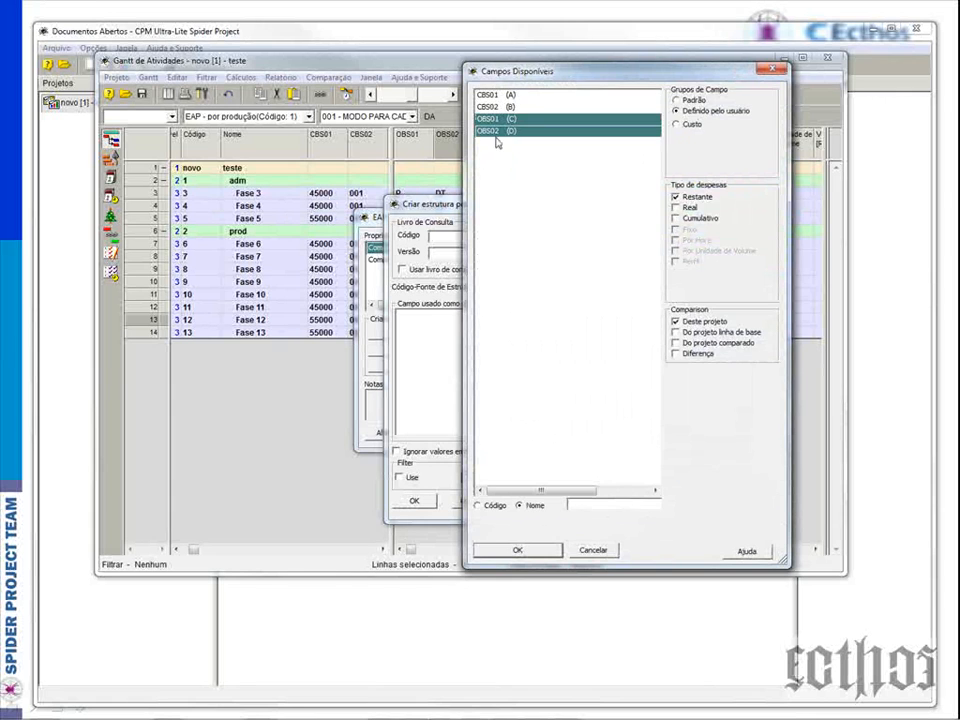
click(514, 549)
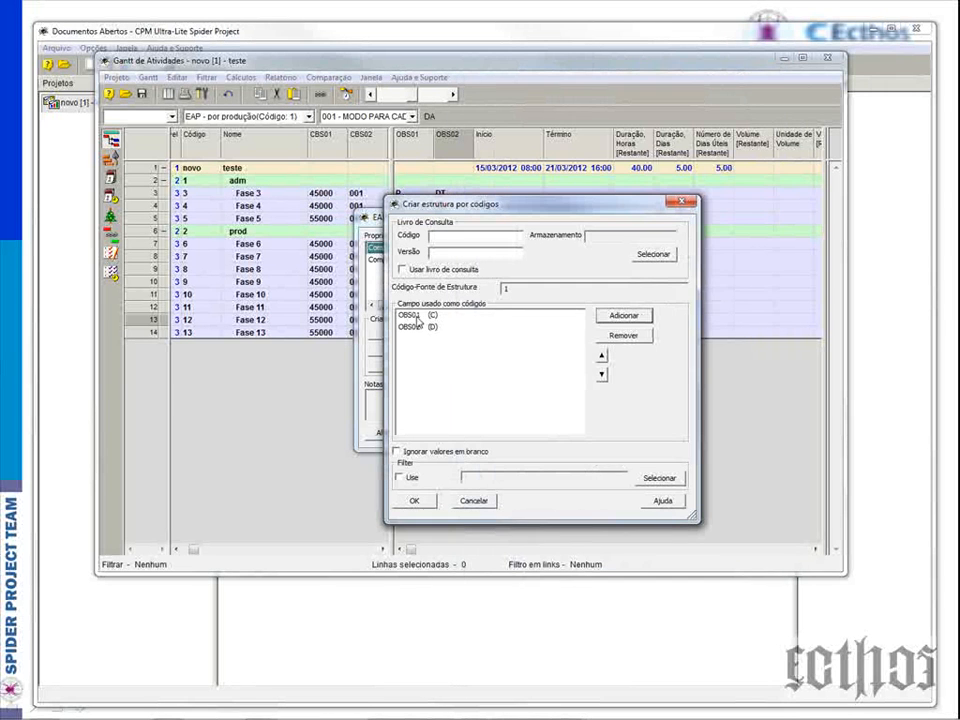
click(409, 315)
click(411, 327)
click(410, 503)
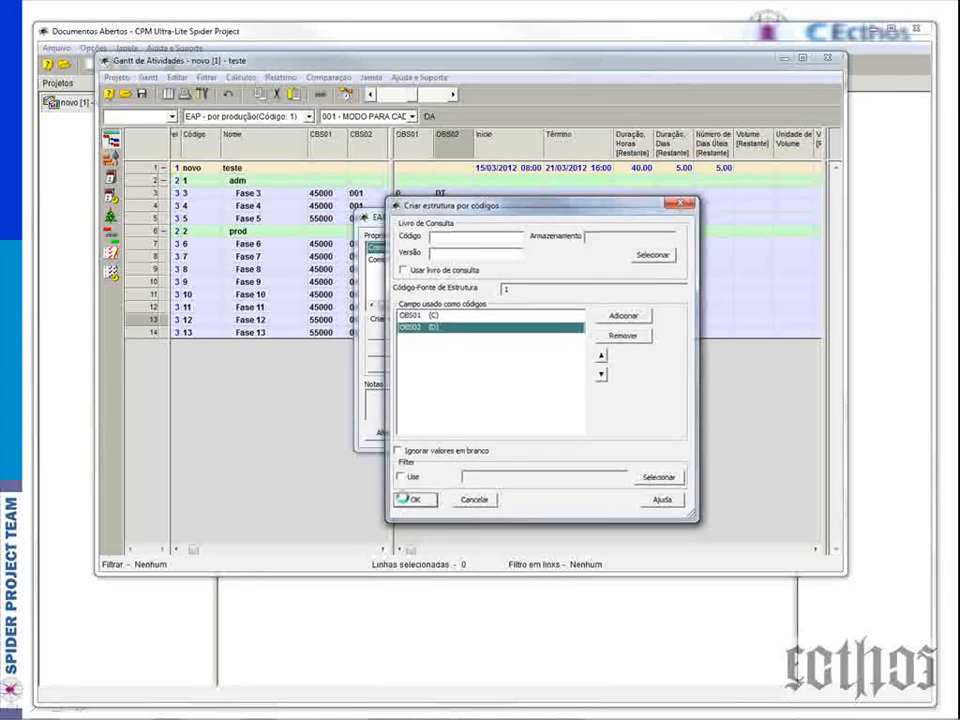
- Rename the OBS-based structure as "OBS - porestrutura organizacional" and leave the structure list
click(623, 328)
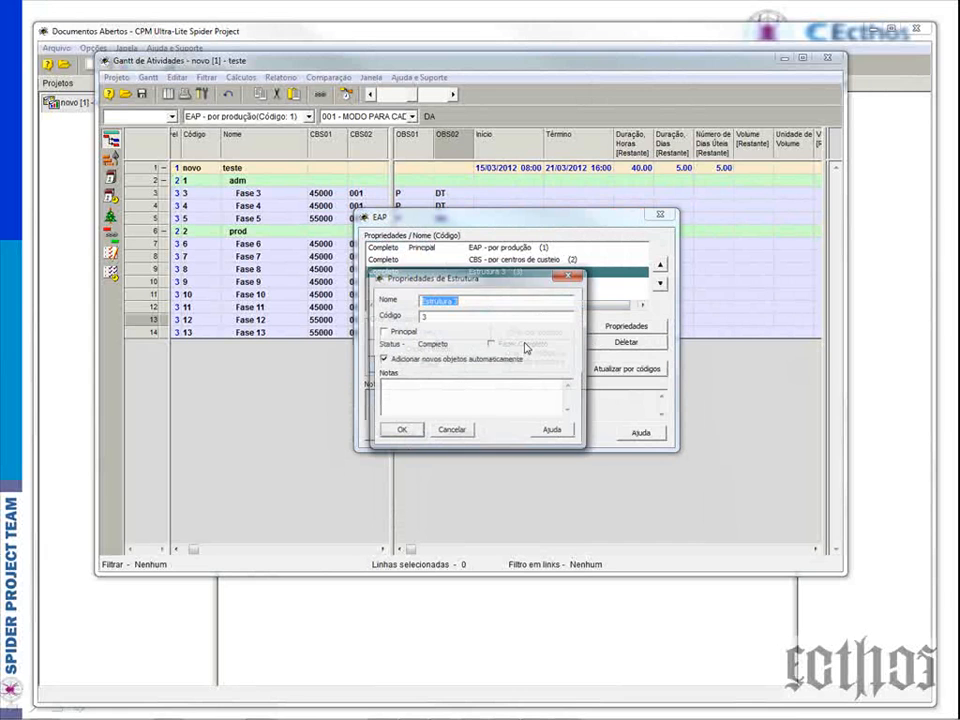
text(OBS - por)
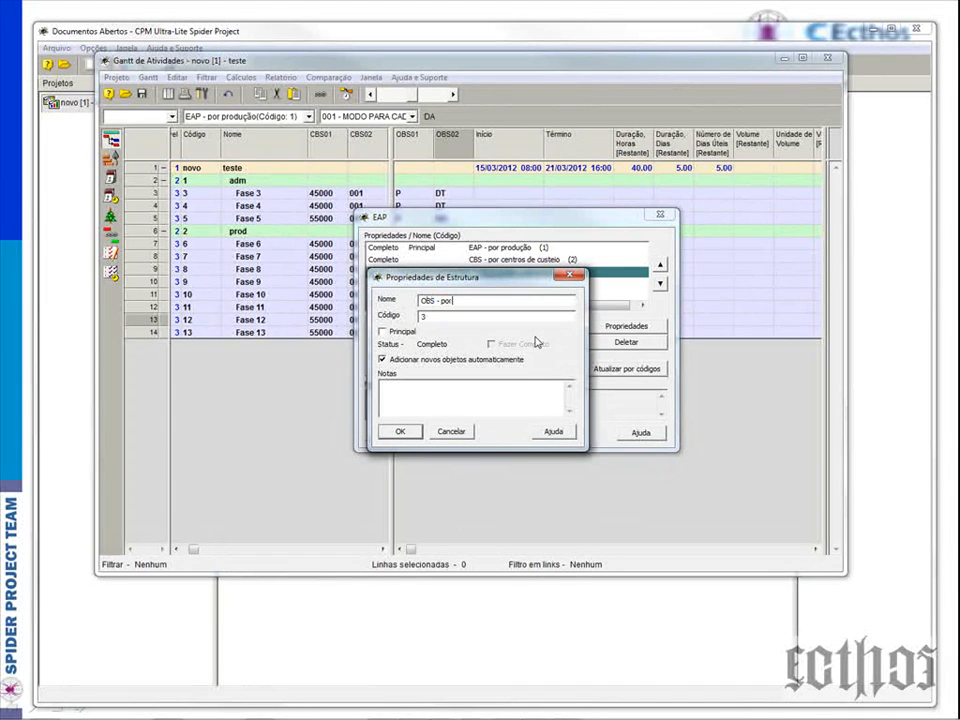
text(estrutura organizacional)
click(398, 432)
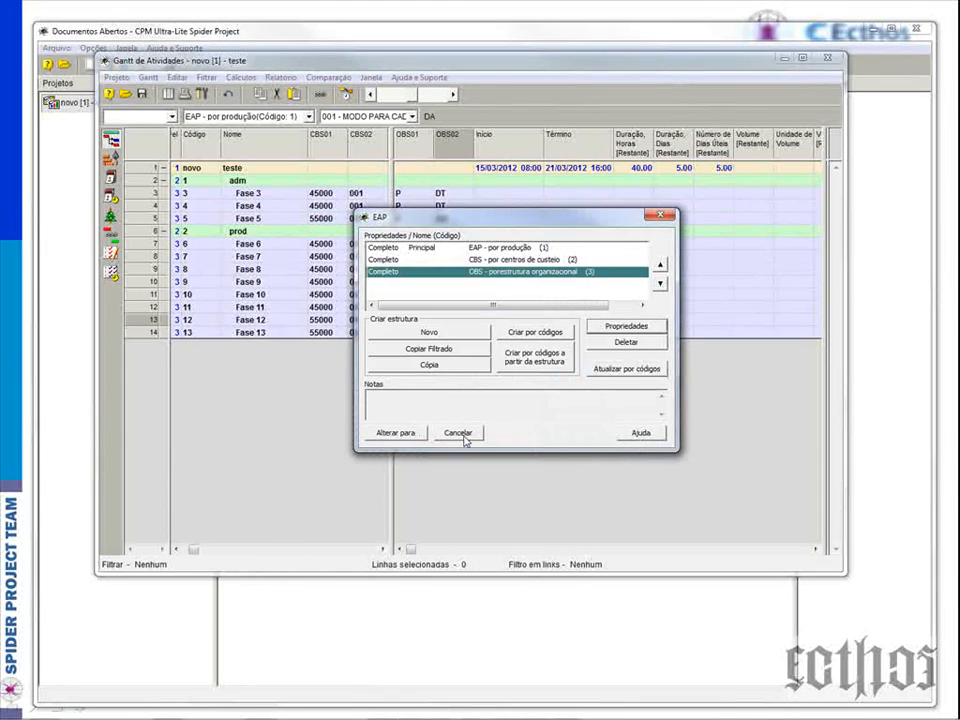
click(470, 434)
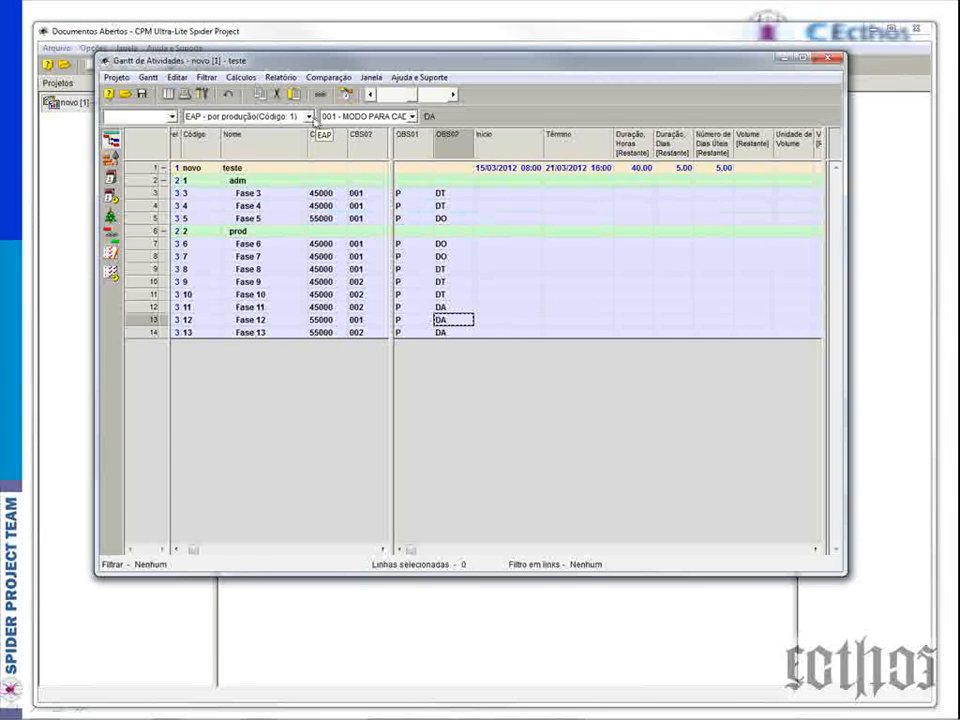
- Display the Gantt activities by the CBS - por centros de custeio structure and widen the table's left pane slightly
click(309, 116)
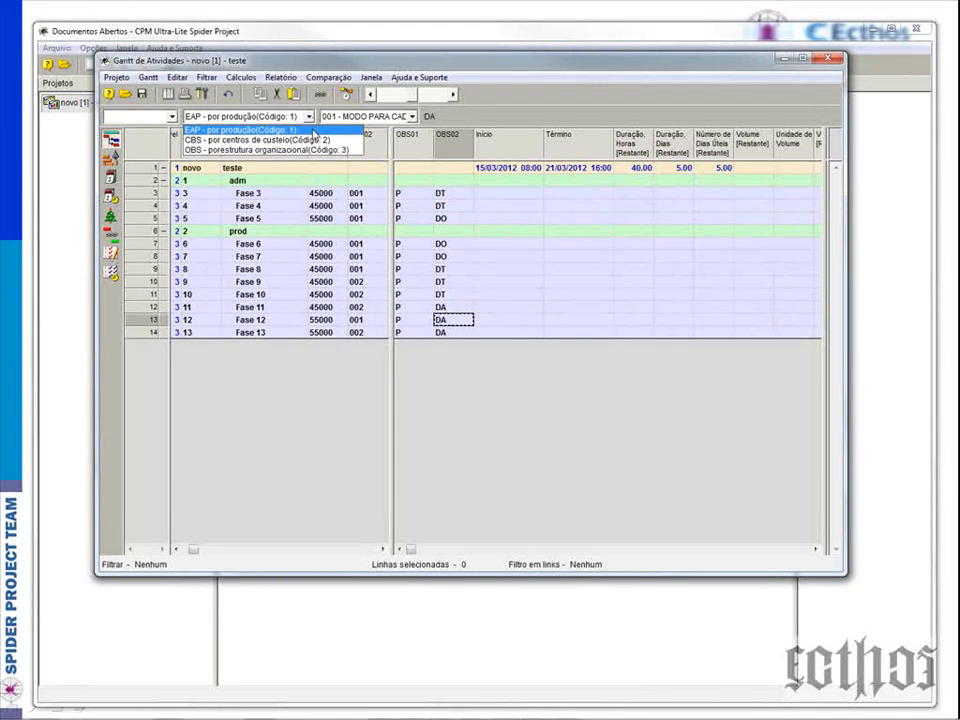
click(309, 116)
click(309, 116)
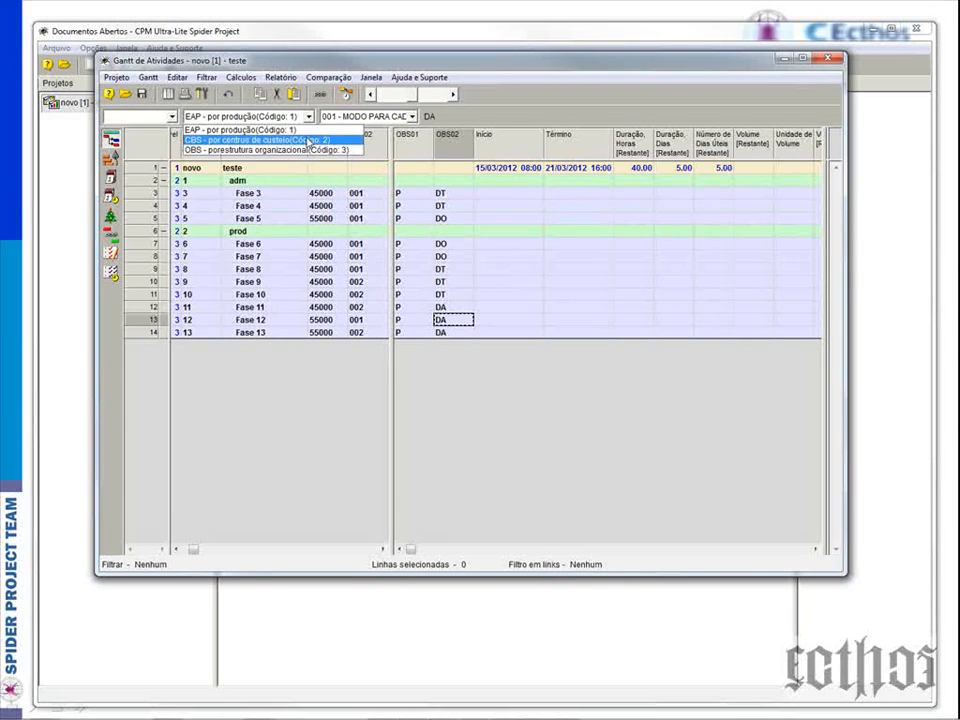
click(311, 141)
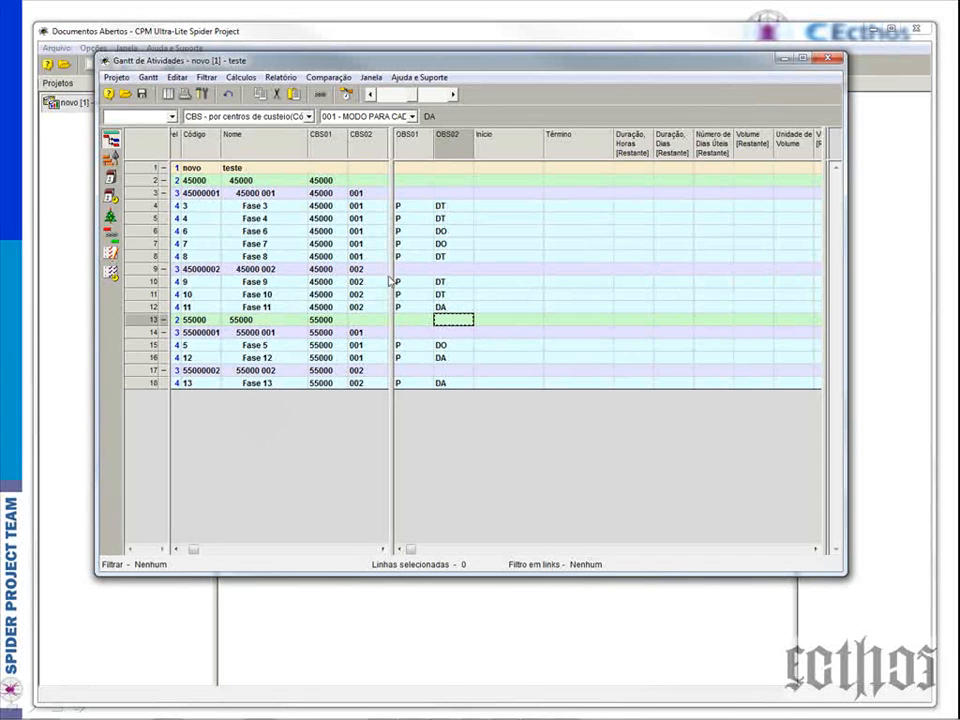
drag(391, 276, 393, 290)
- Display the activities by the OBS structure, review the phases grouped under P DT, and close the Gantt chart
click(240, 116)
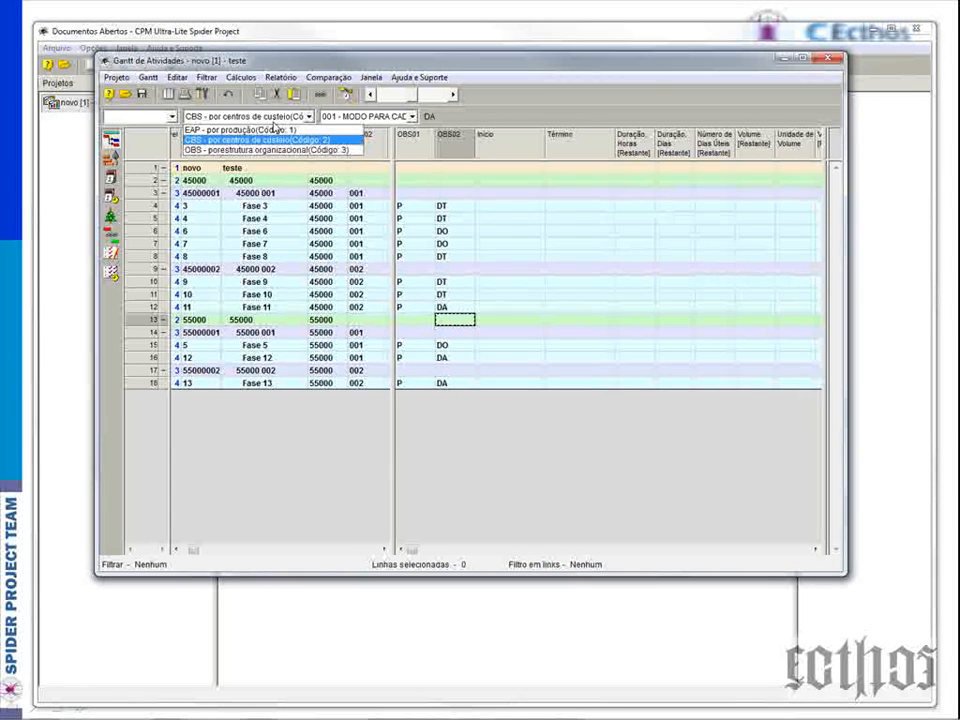
click(276, 153)
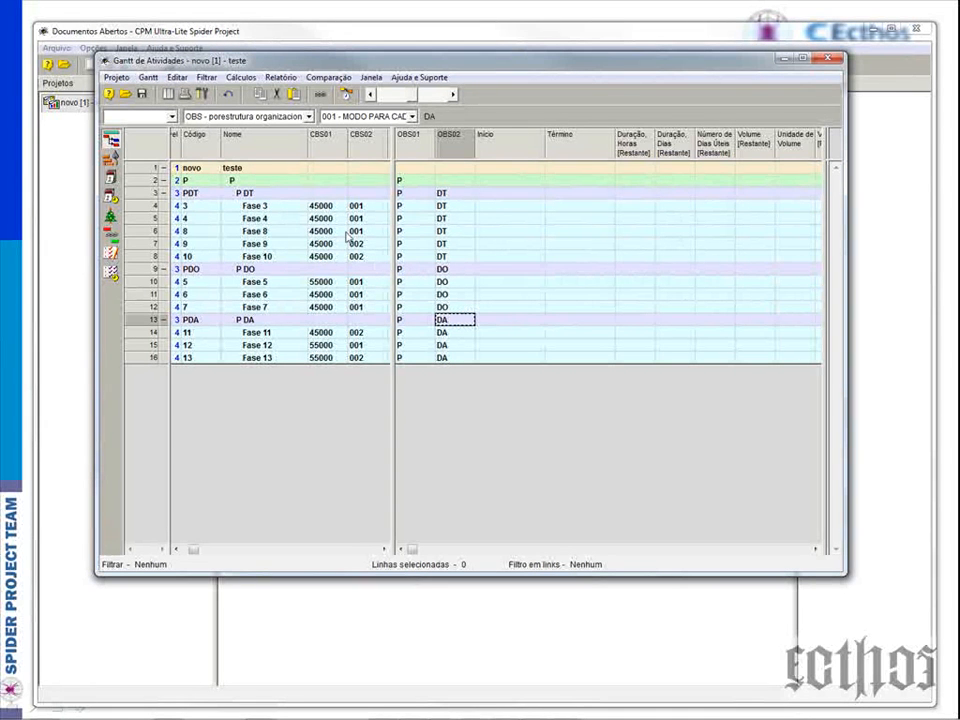
click(253, 219)
click(253, 231)
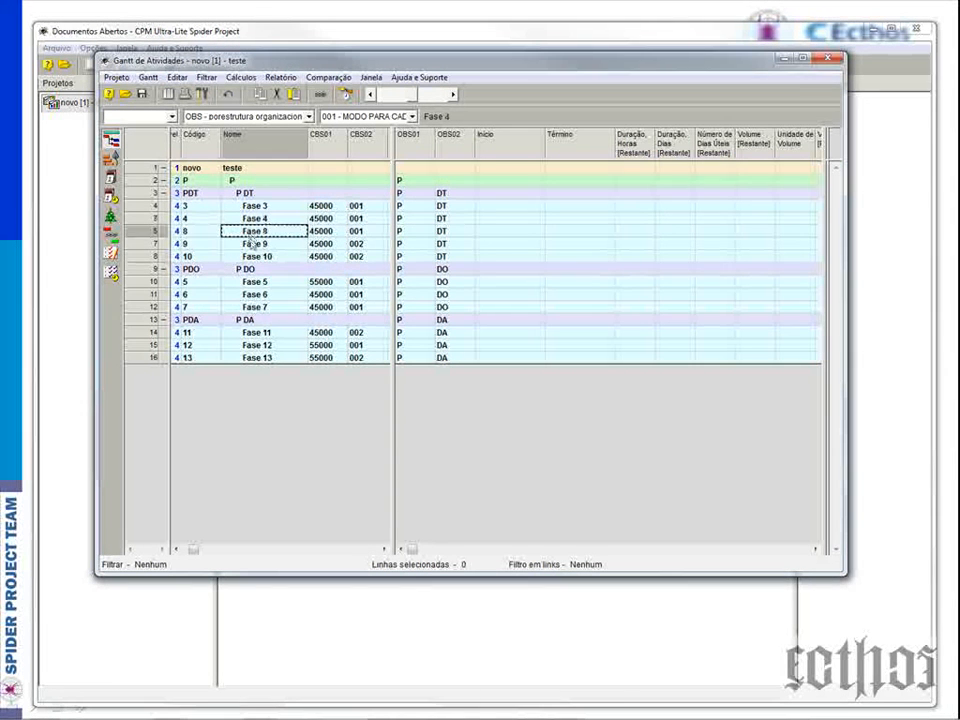
click(253, 244)
click(254, 256)
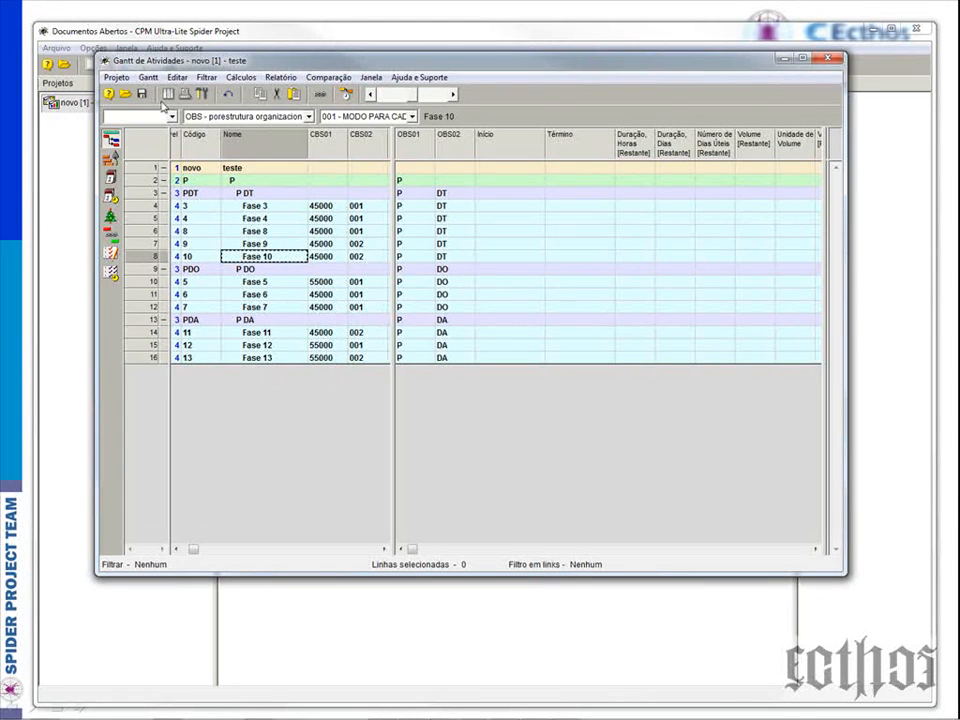
click(827, 58)
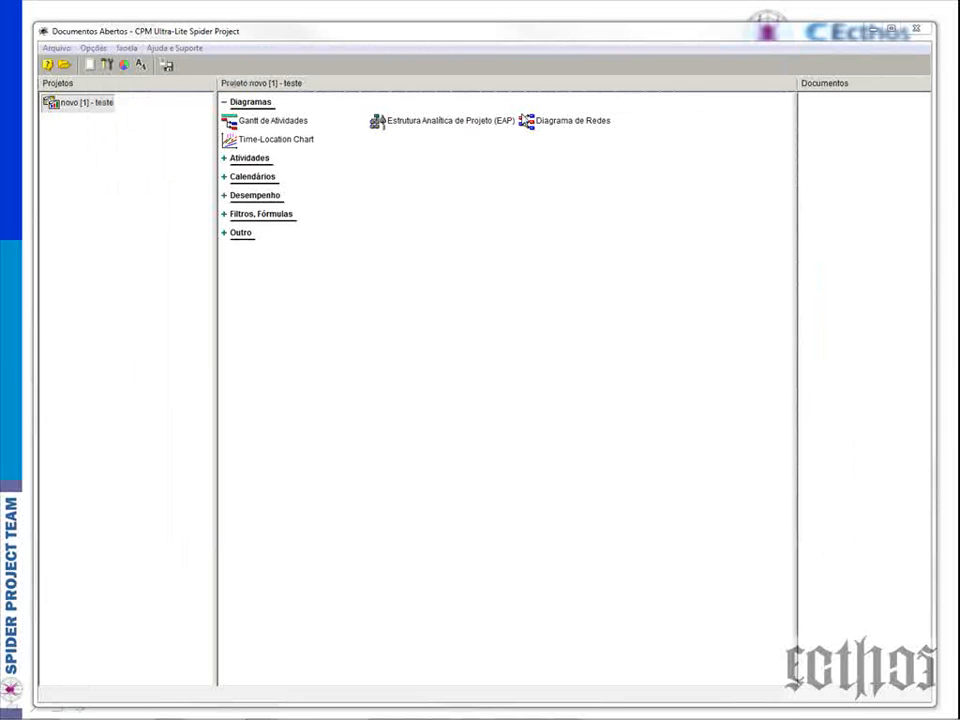
- Open the Estrutura Analítica de Projeto (EAP) diagram and display it by the CBS - por centros de custeio structure, showing all its phases
double_click(455, 124)
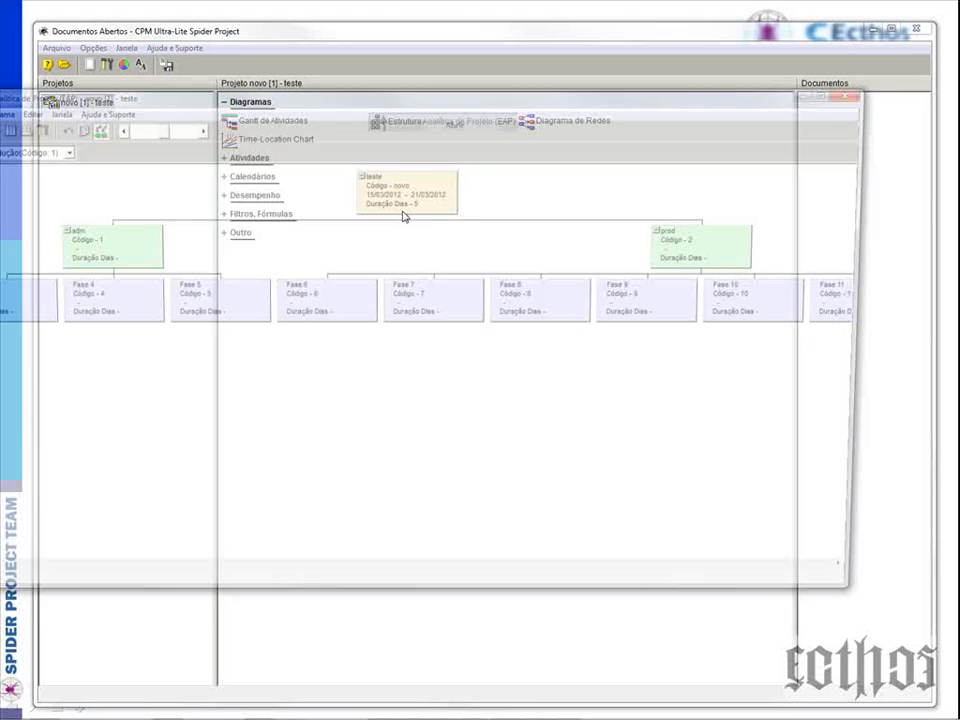
drag(0, 85, 34, 63)
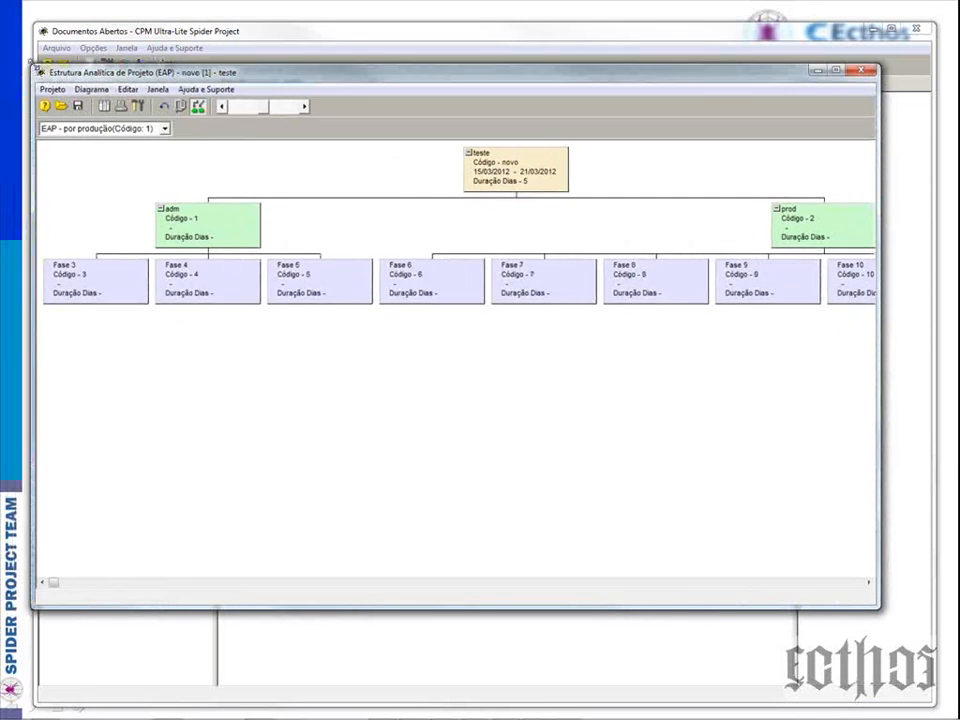
click(238, 107)
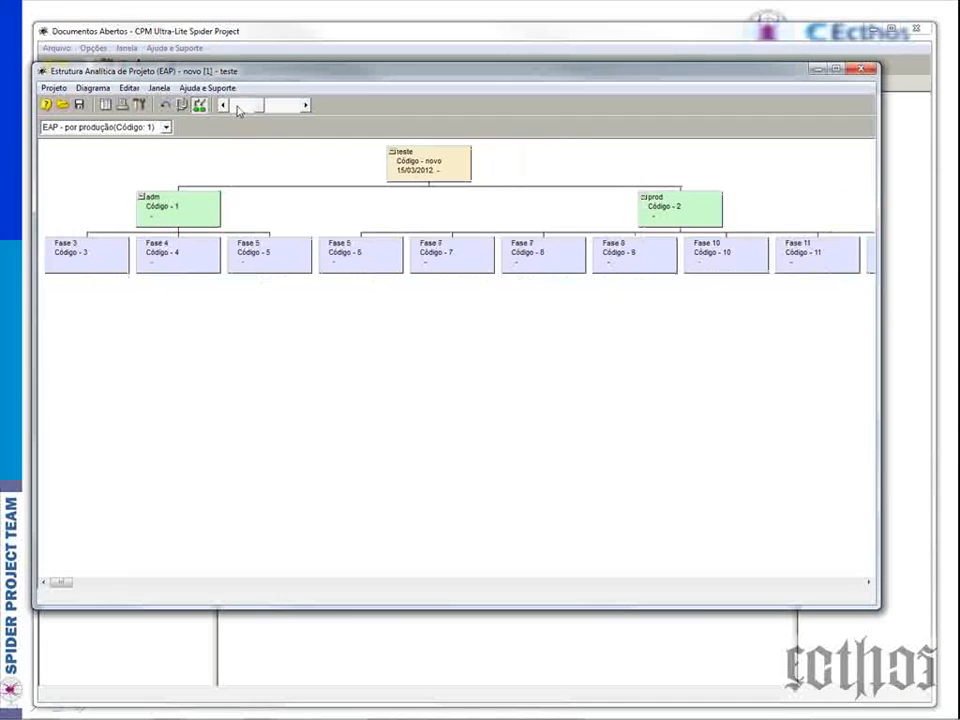
click(168, 127)
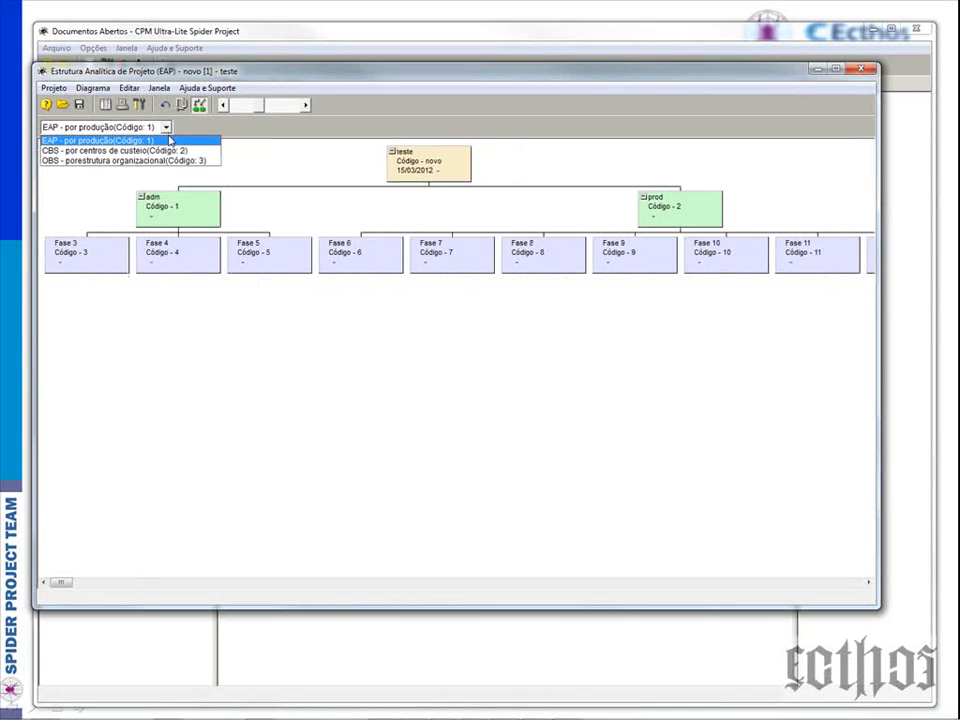
click(172, 151)
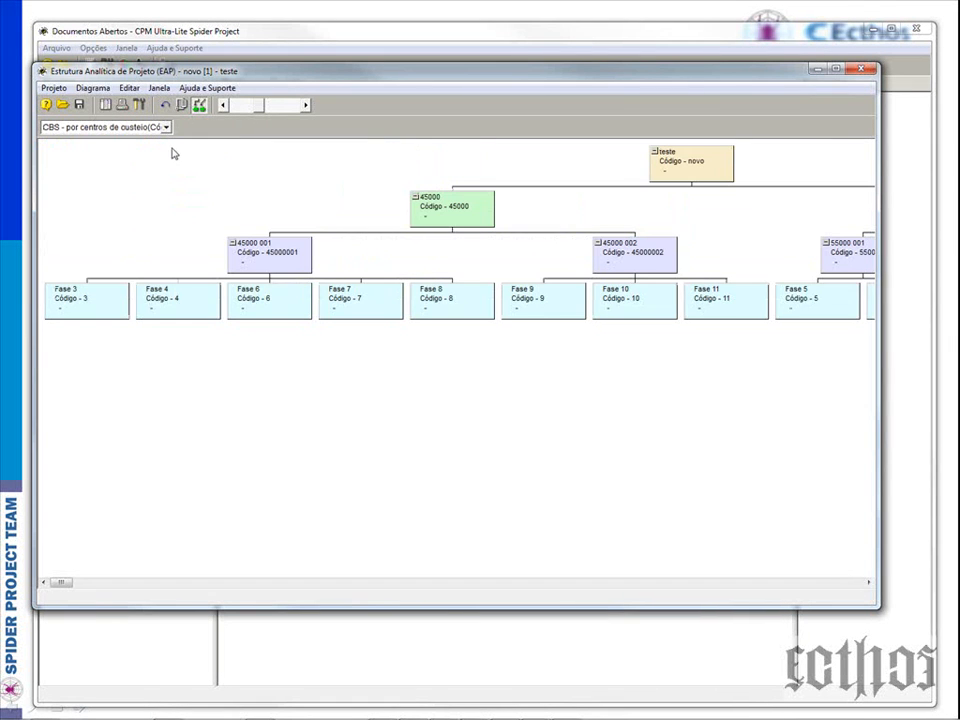
click(246, 104)
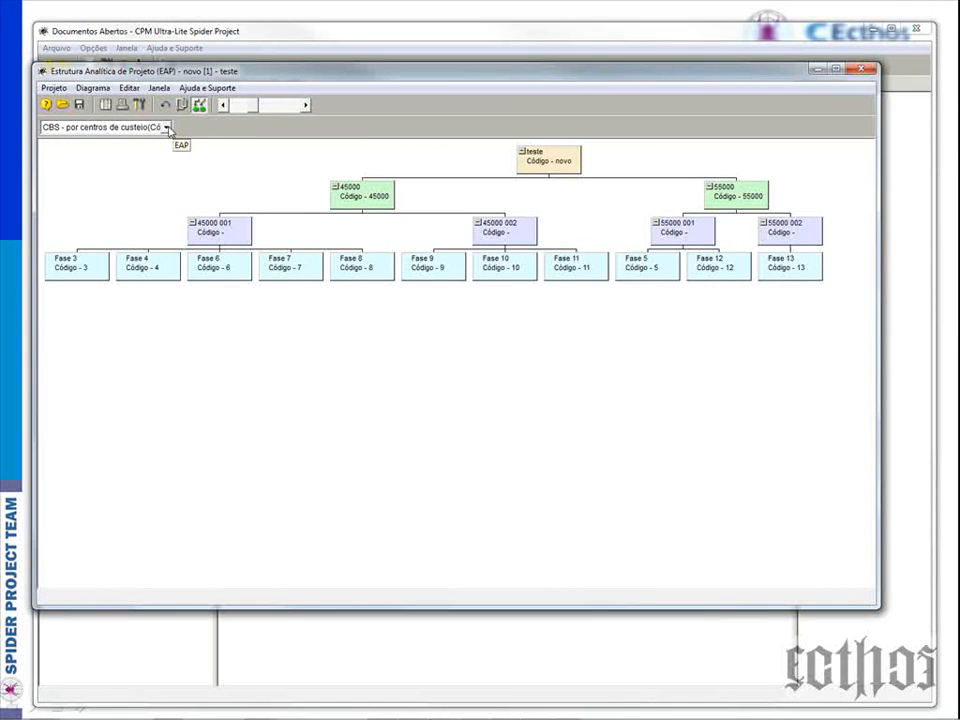
- Display the diagram by the OBS - porestrutura organizacional structure, review its phases, and close the diagram
click(167, 127)
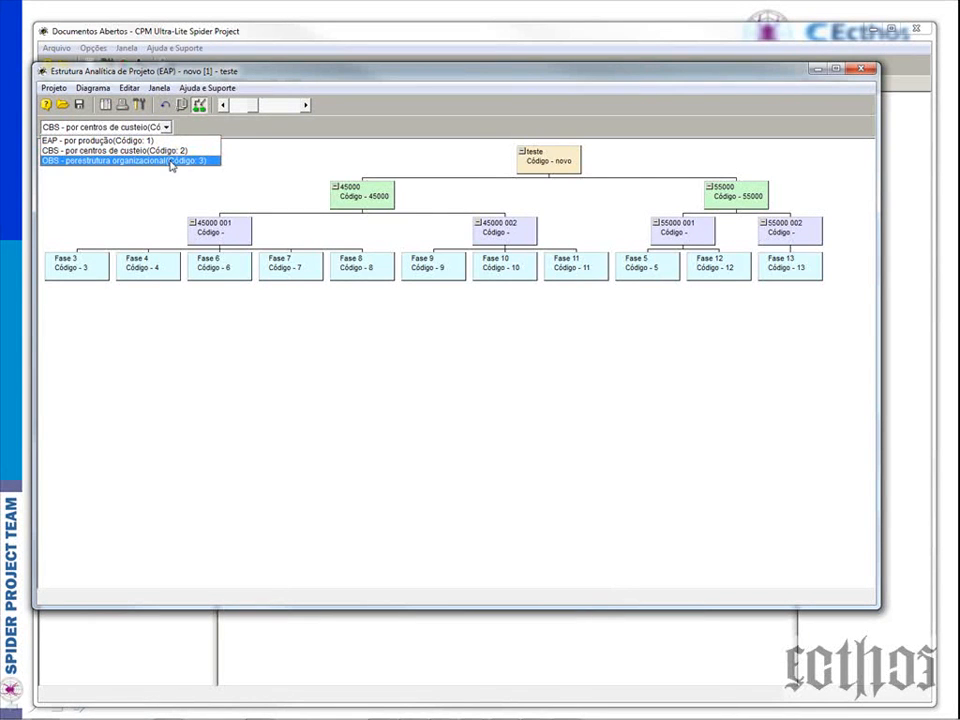
click(171, 162)
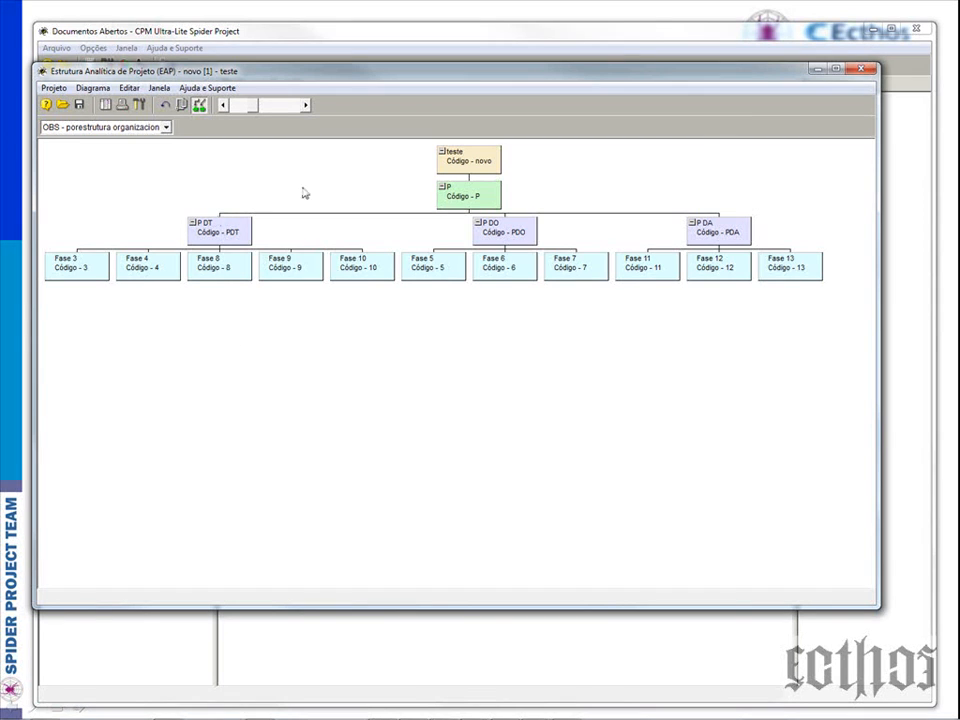
click(859, 69)
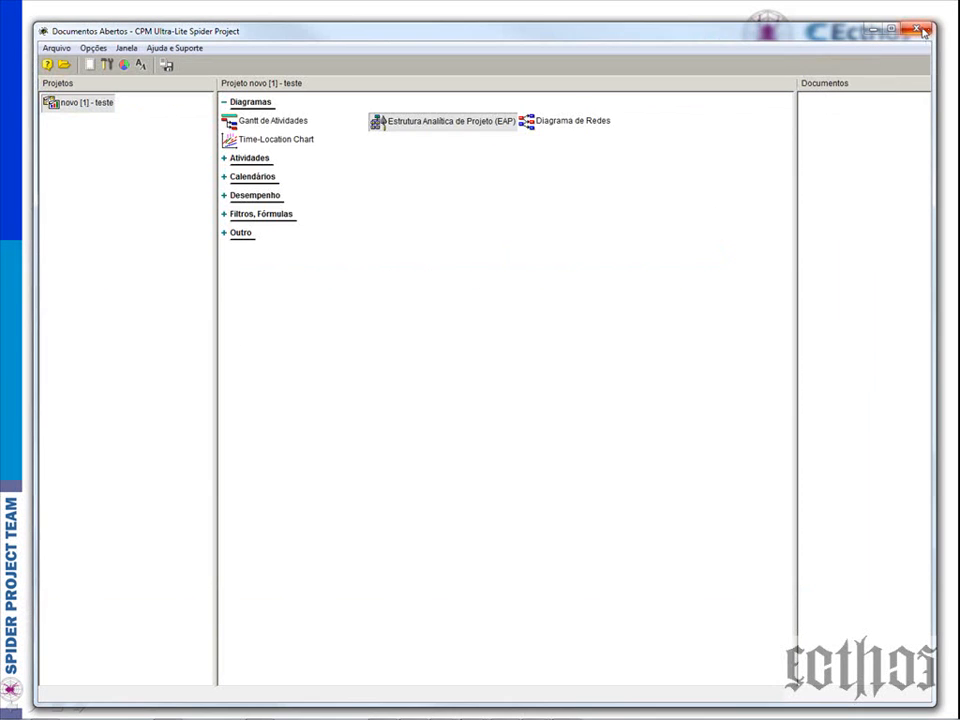